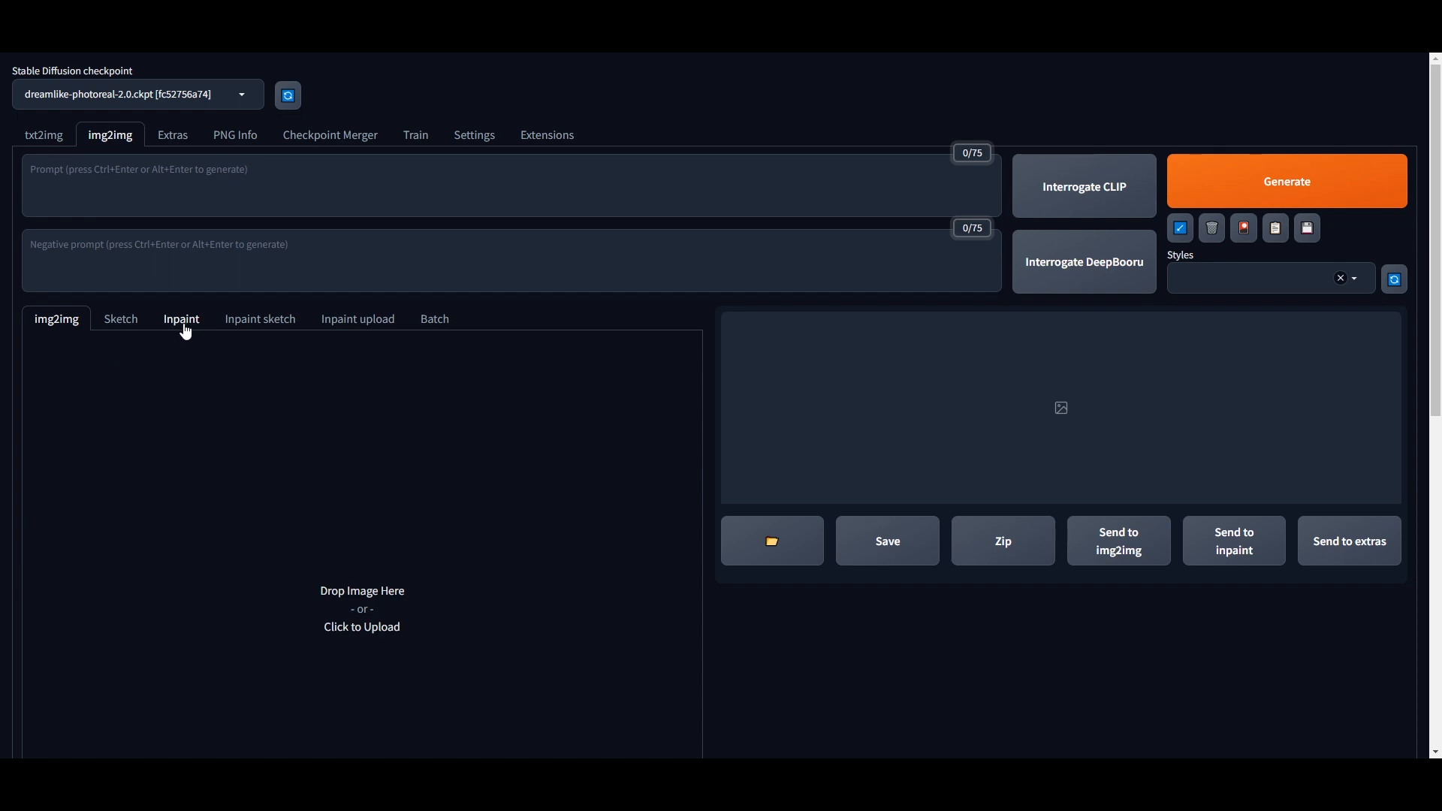
Step: Load 00057-3667883671.png from the 2023-06-12 txt2img-images folder as the source image for inpainting
click(185, 331)
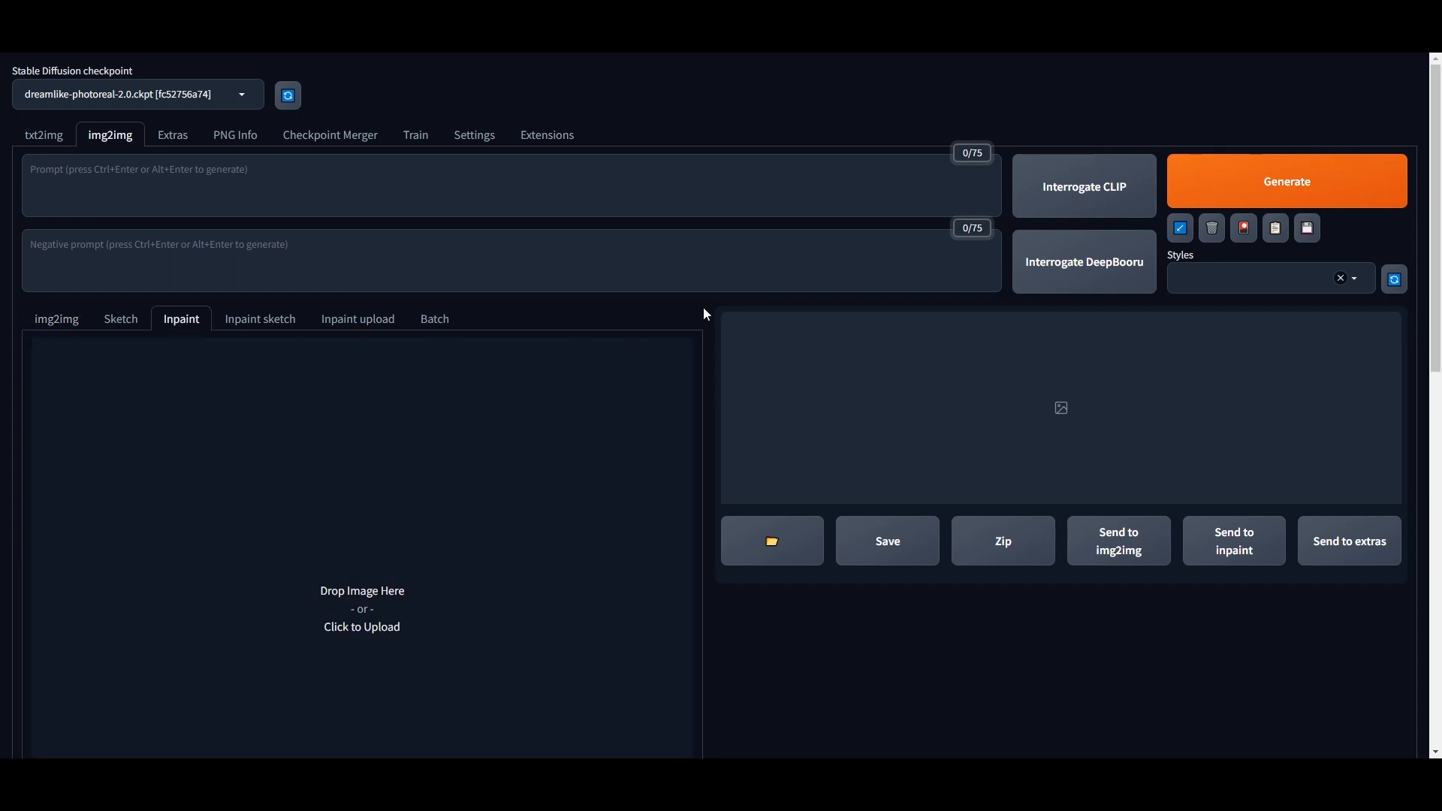
scroll(703, 308, down, 1)
scroll(703, 314, down, 1)
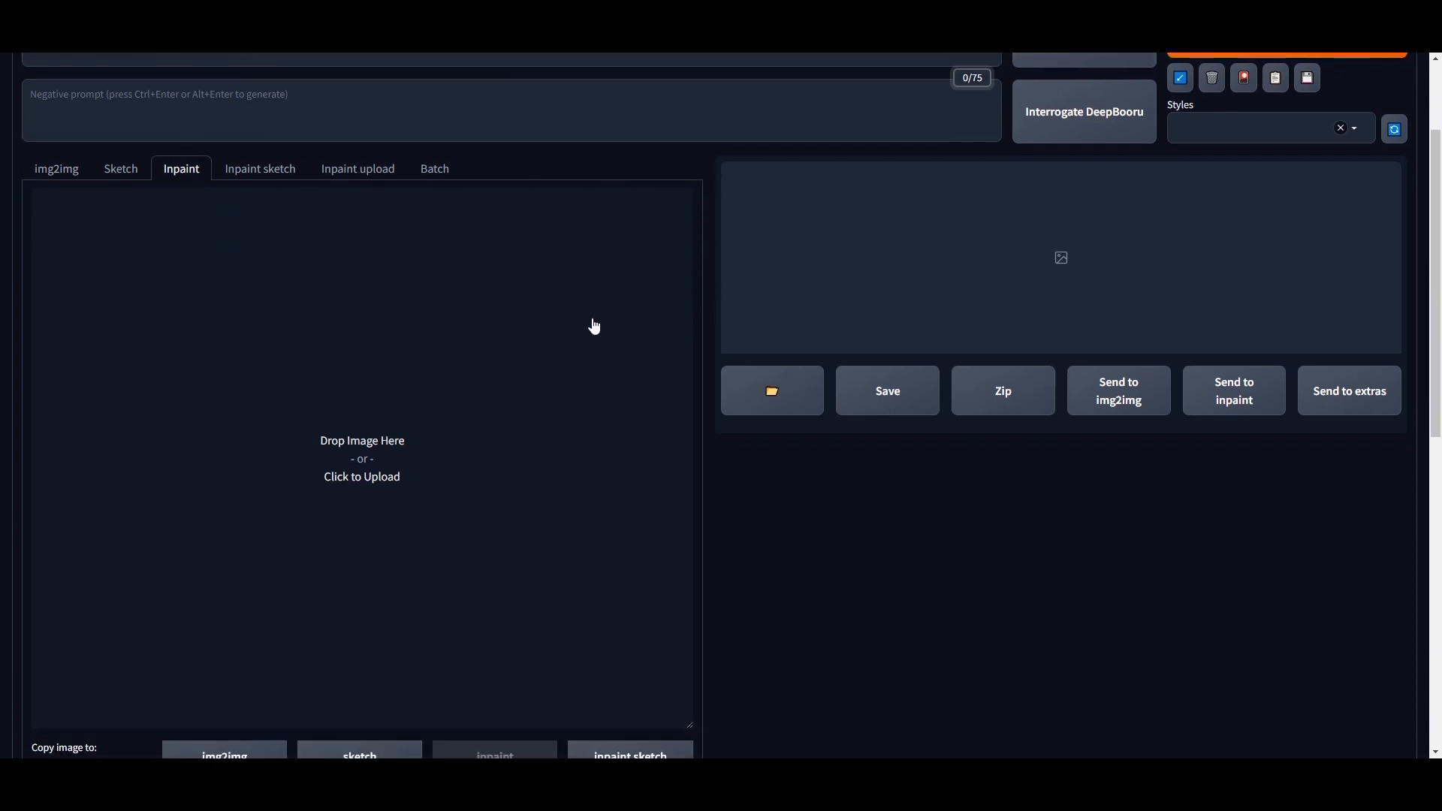
scroll(728, 344, up, 2)
scroll(714, 337, down, 2)
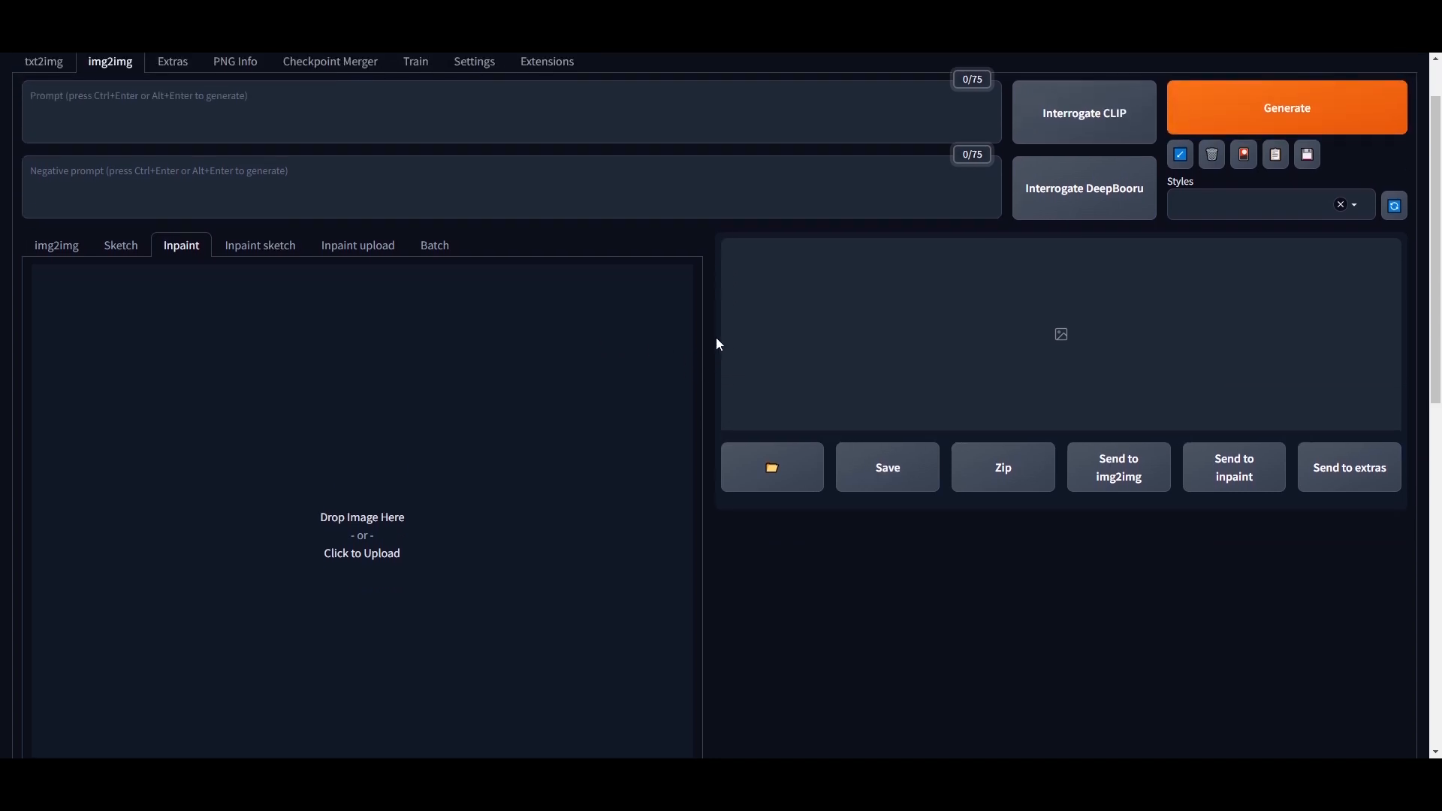
key(alt+Tab)
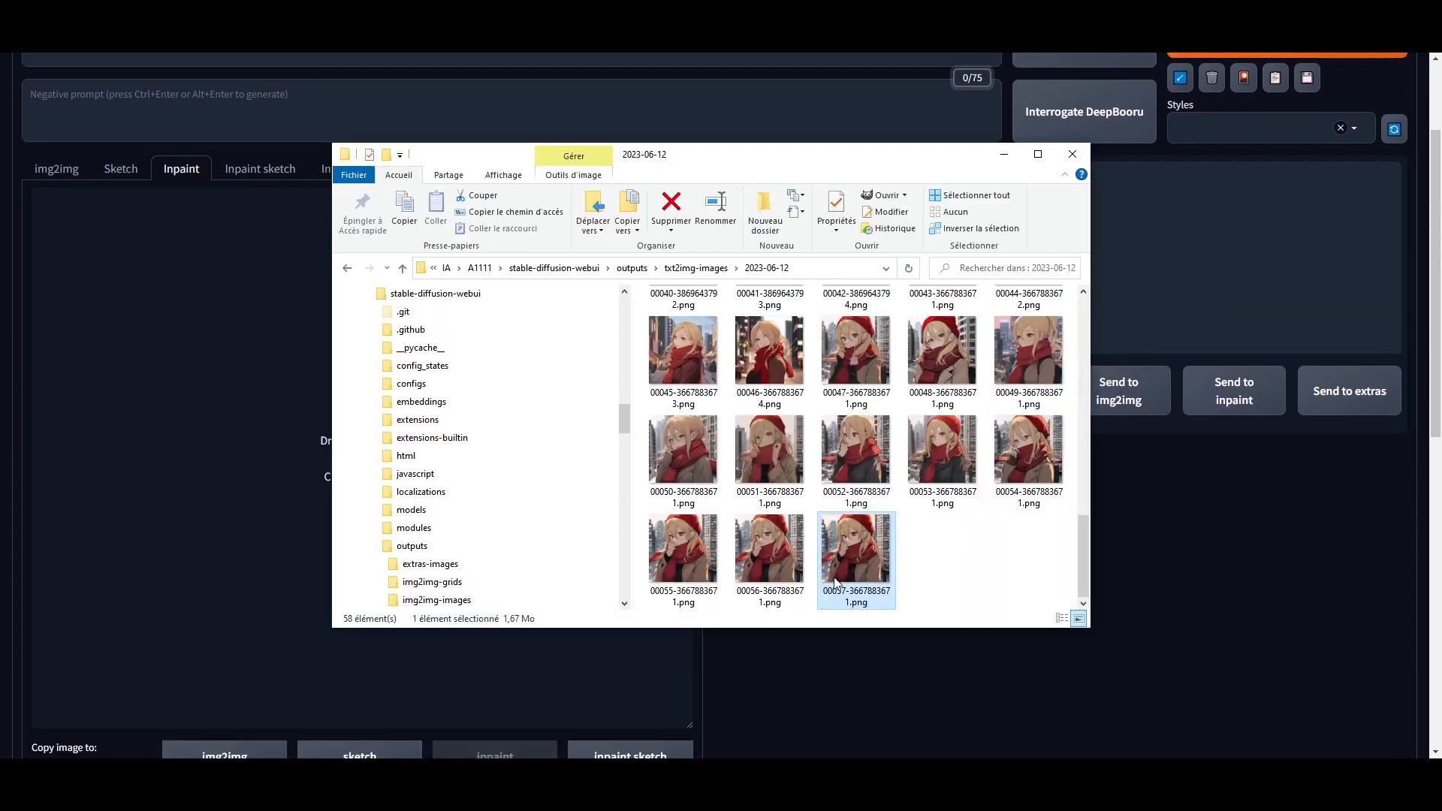
drag(854, 553, 196, 431)
scroll(723, 484, down, 3)
scroll(723, 482, up, 3)
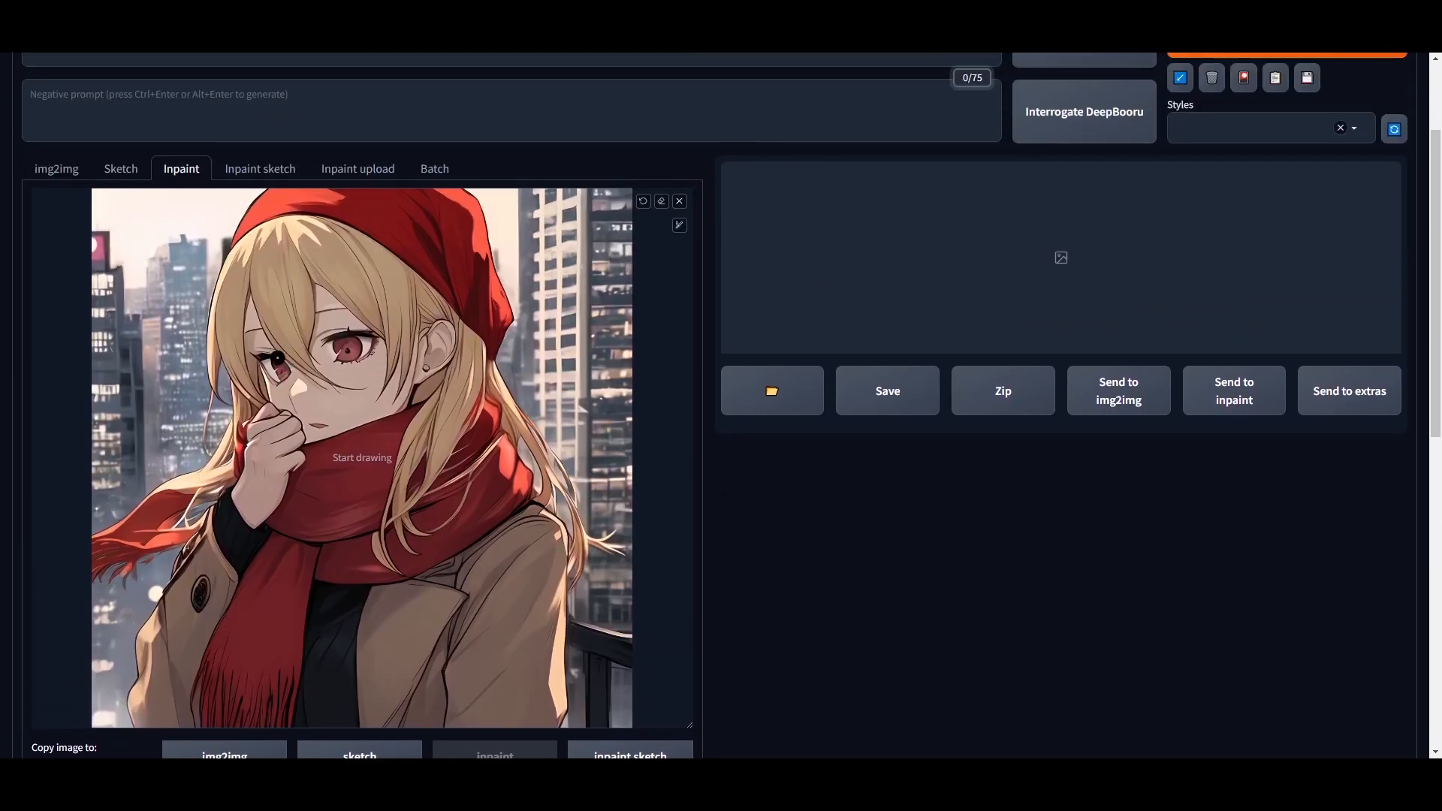
Step: Paint an inpaint mask over both of the woman's eyes
mouse_move(275, 361)
mouse_down()
mouse_move(264, 356)
mouse_move(274, 385)
mouse_up()
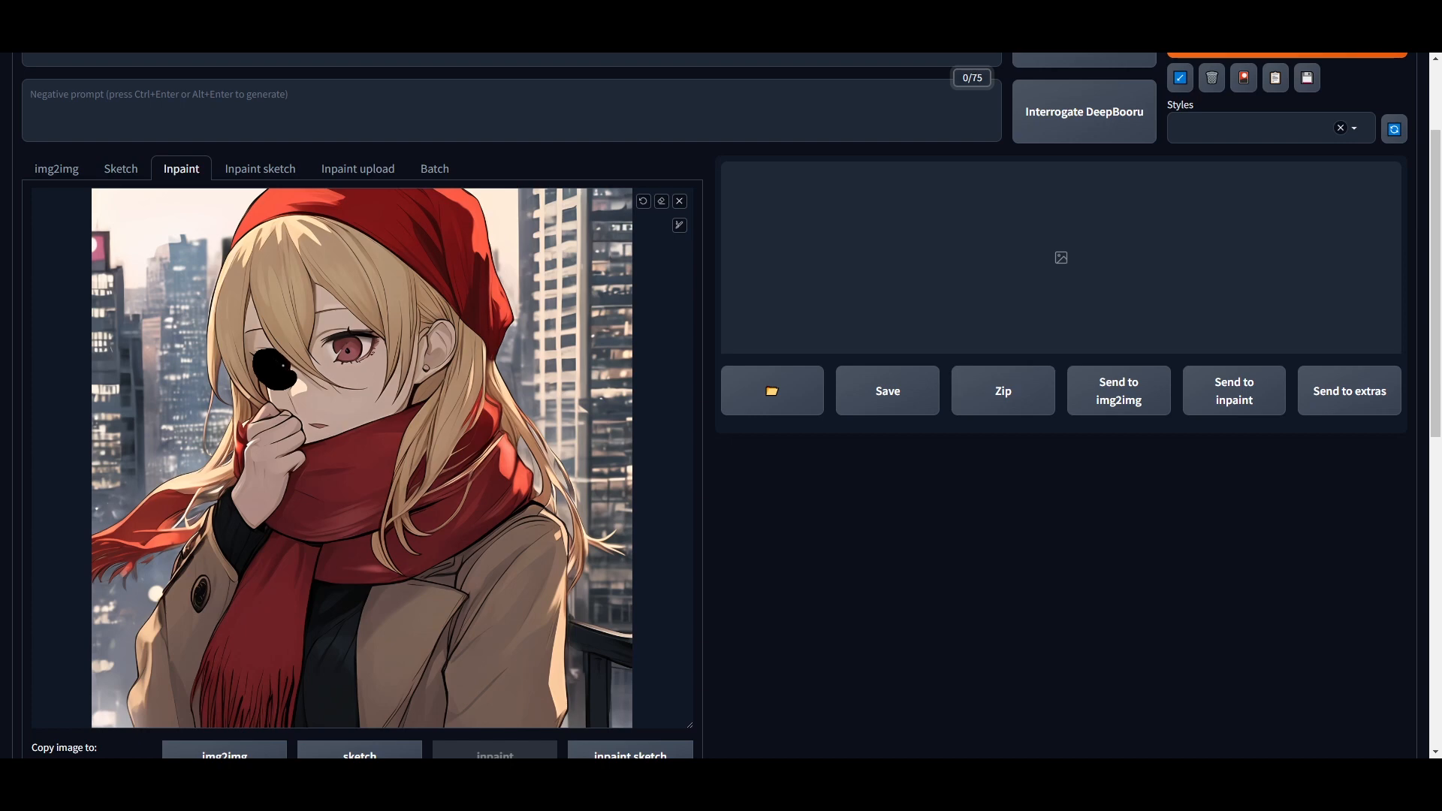
mouse_move(323, 342)
mouse_down()
mouse_move(336, 362)
mouse_move(374, 343)
mouse_move(331, 332)
mouse_move(346, 347)
mouse_up()
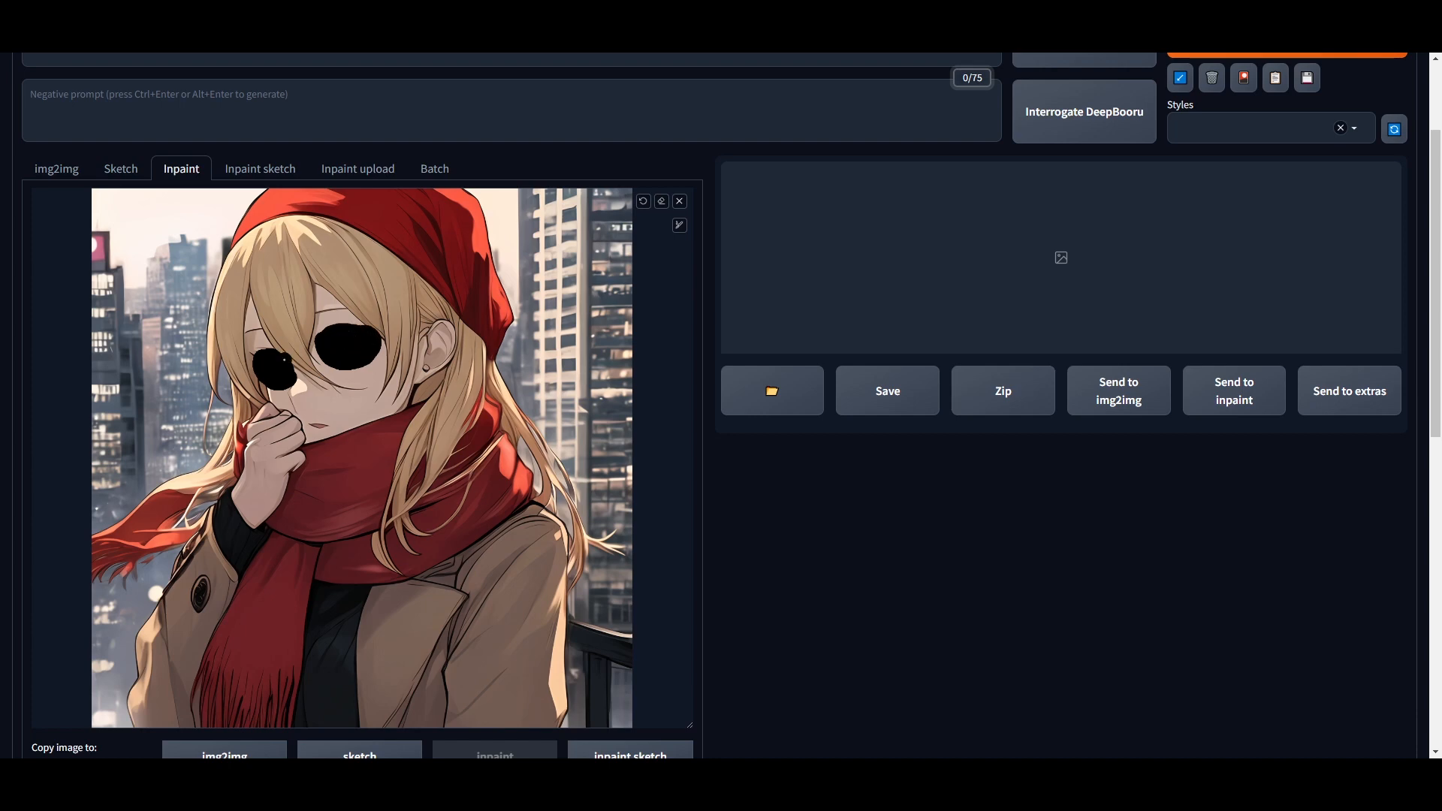
Step: Enter "woman, green eyes" as the inpainting prompt
scroll(103, 184, up, 2)
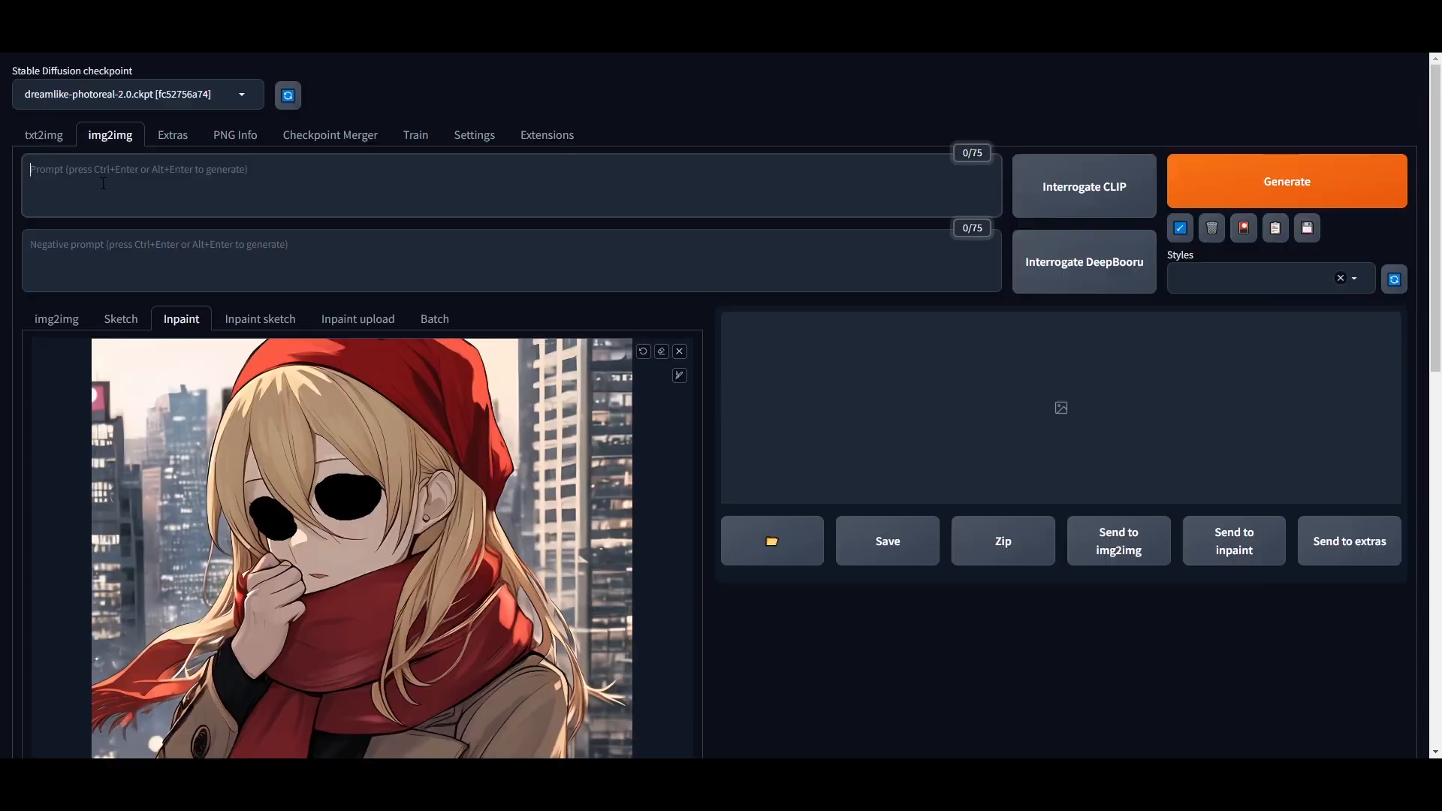
click(103, 183)
text(green eyes)
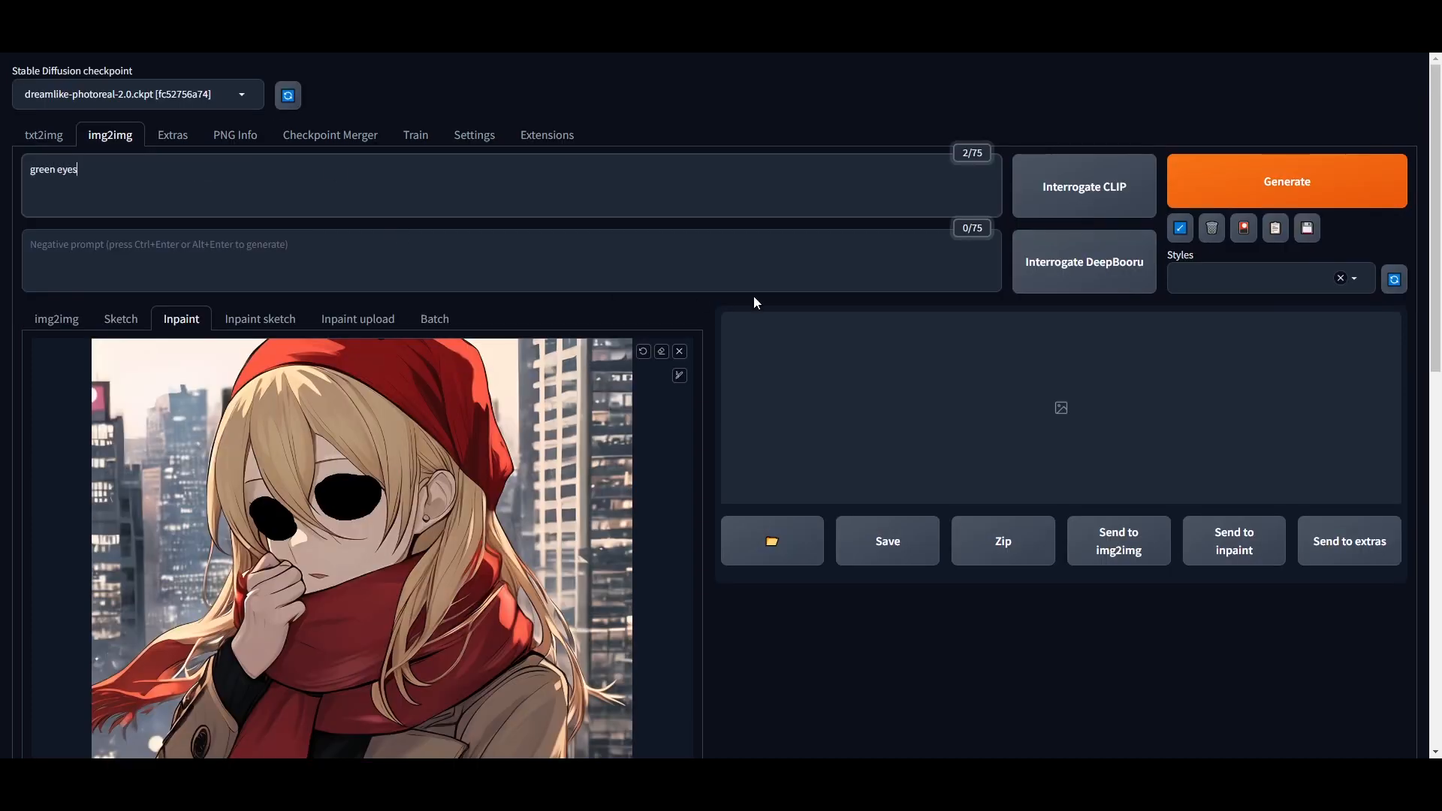
text(woman,)
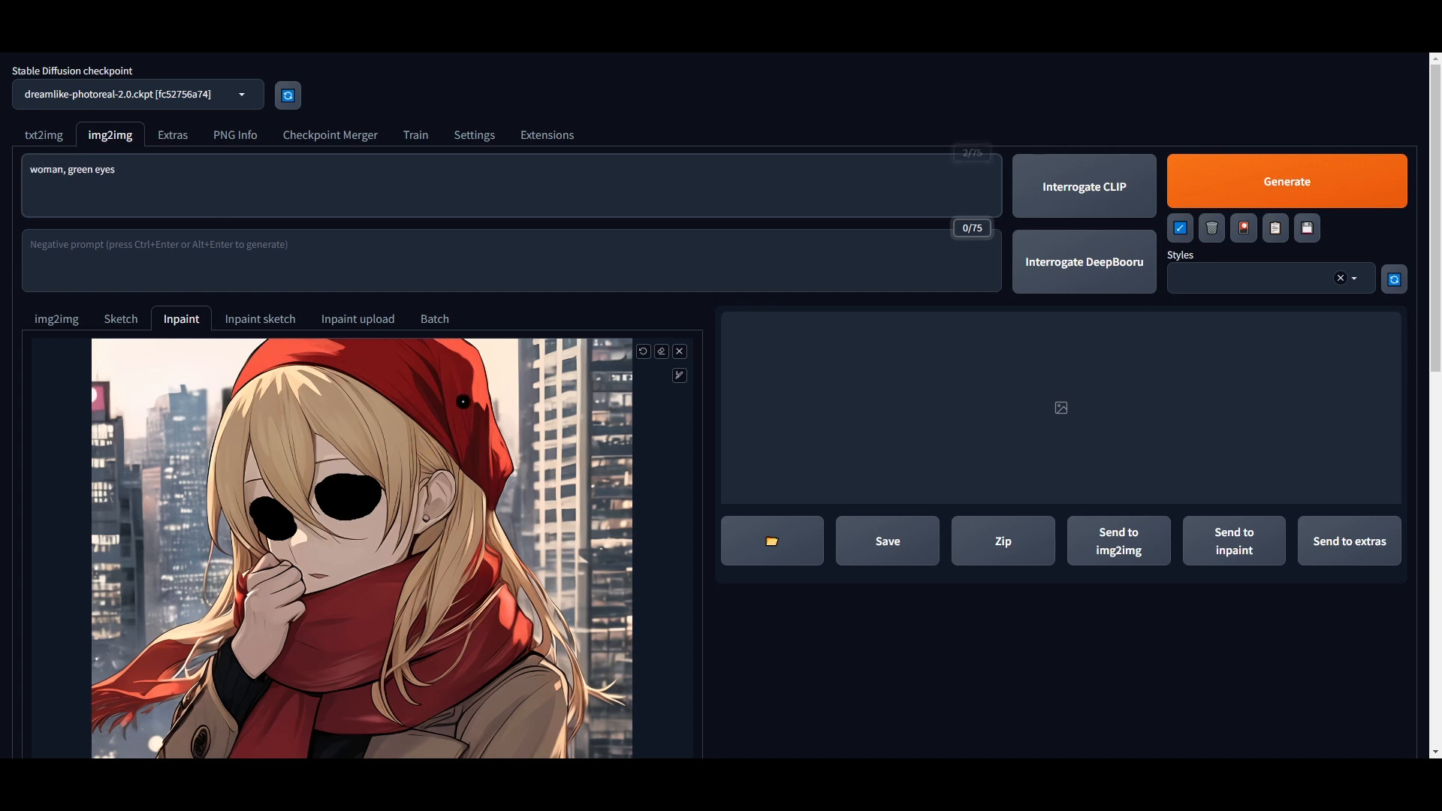
click(716, 302)
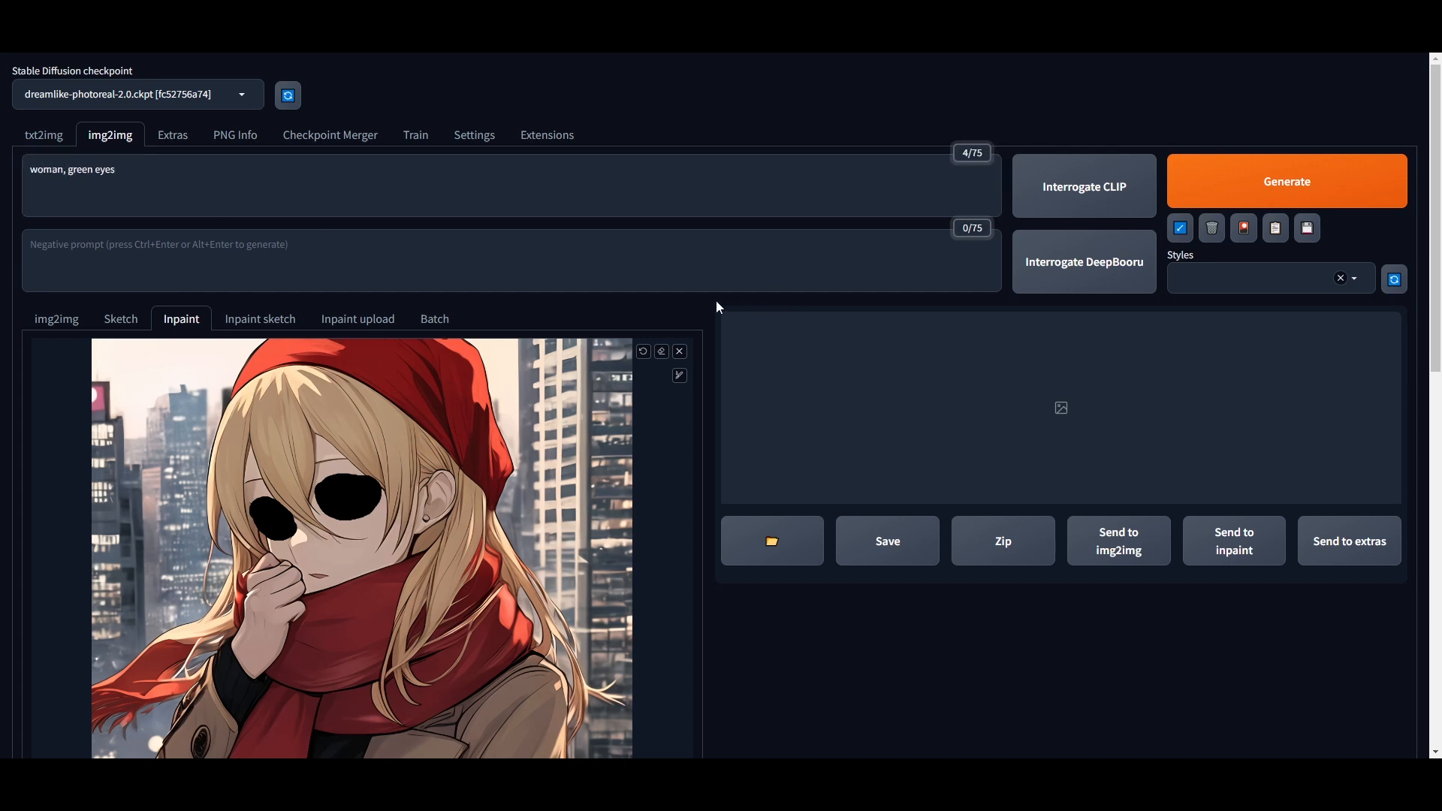
Step: Set the output width and height to 640 and the batch size to 4
scroll(417, 353, down, 1)
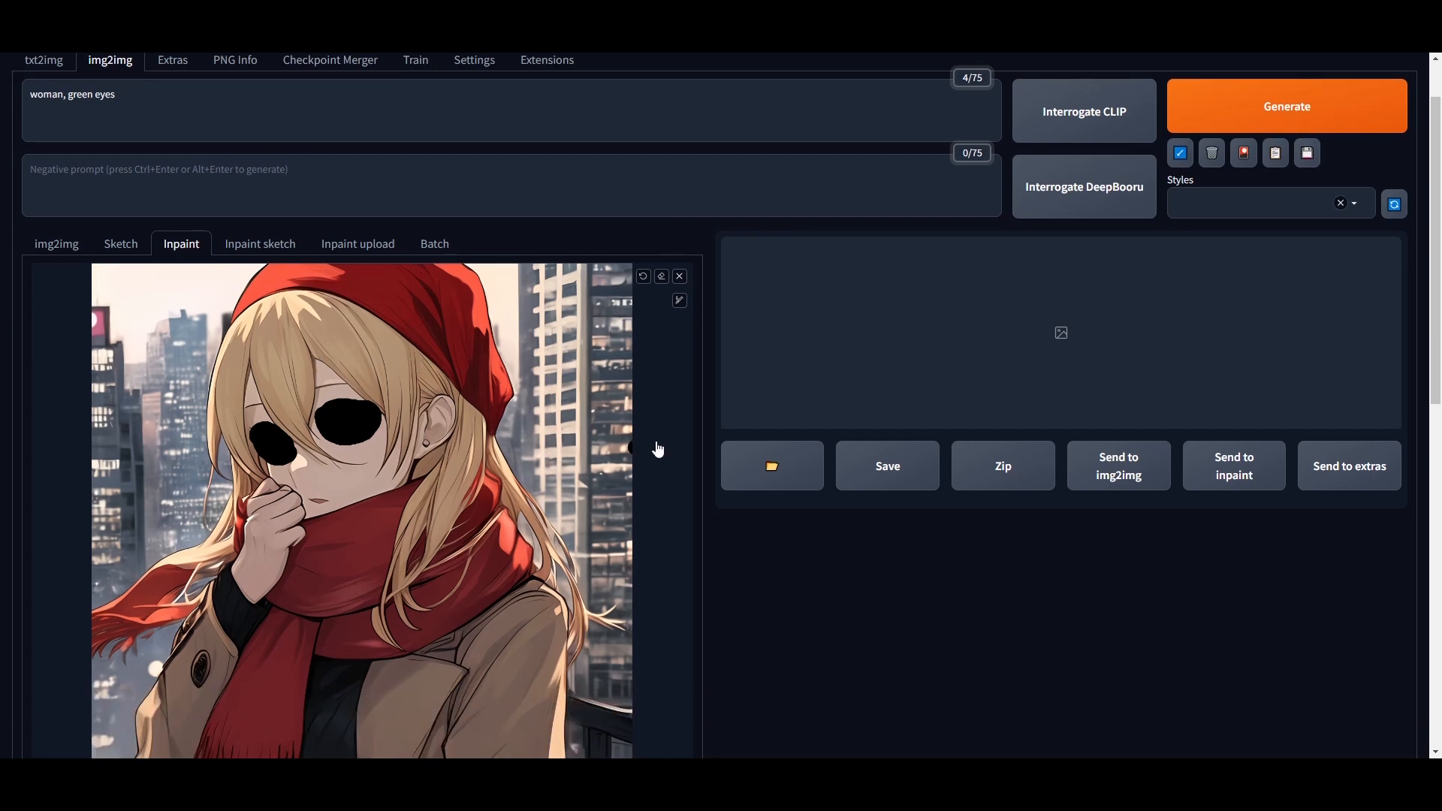
scroll(725, 516, down, 10)
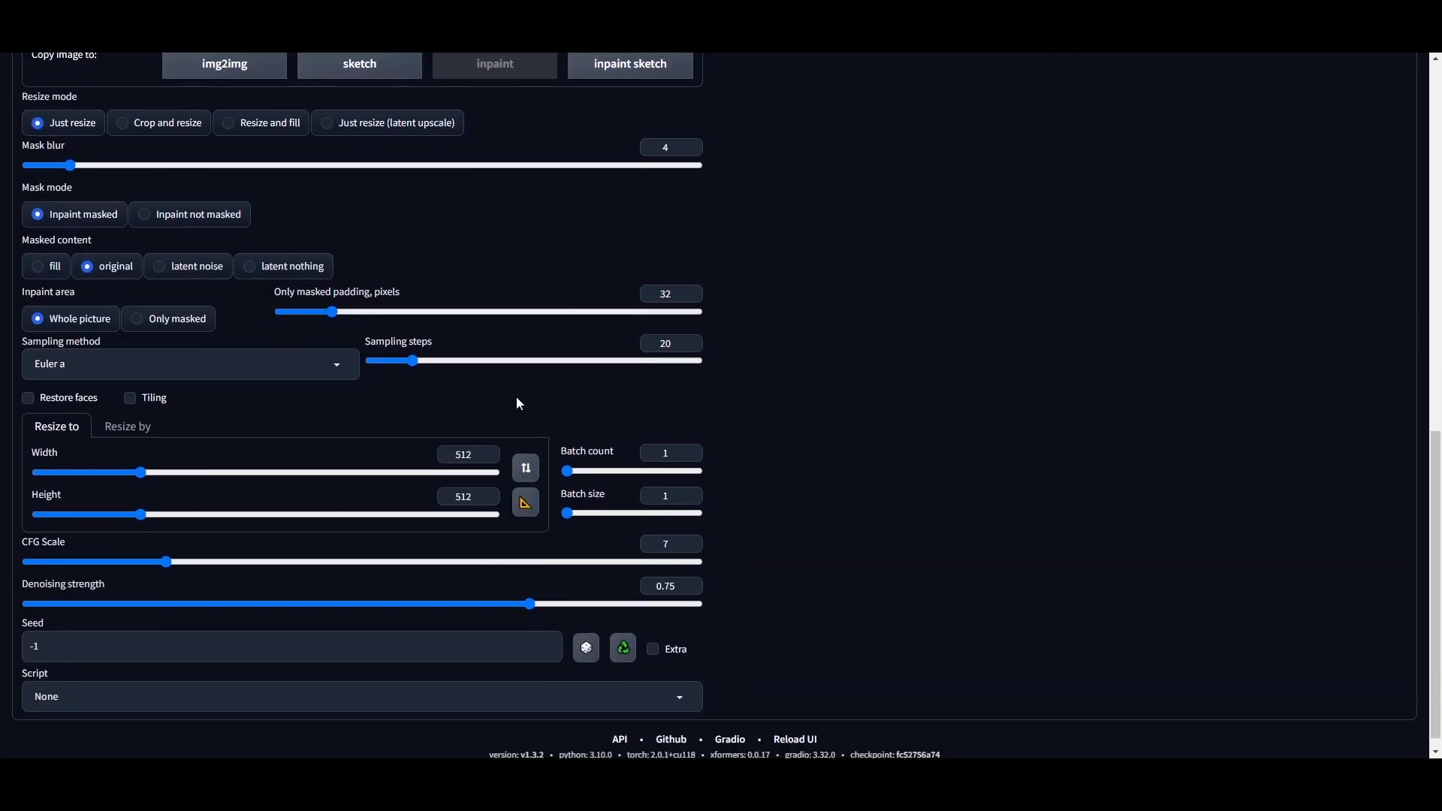
scroll(799, 411, down, 1)
drag(140, 457, 171, 499)
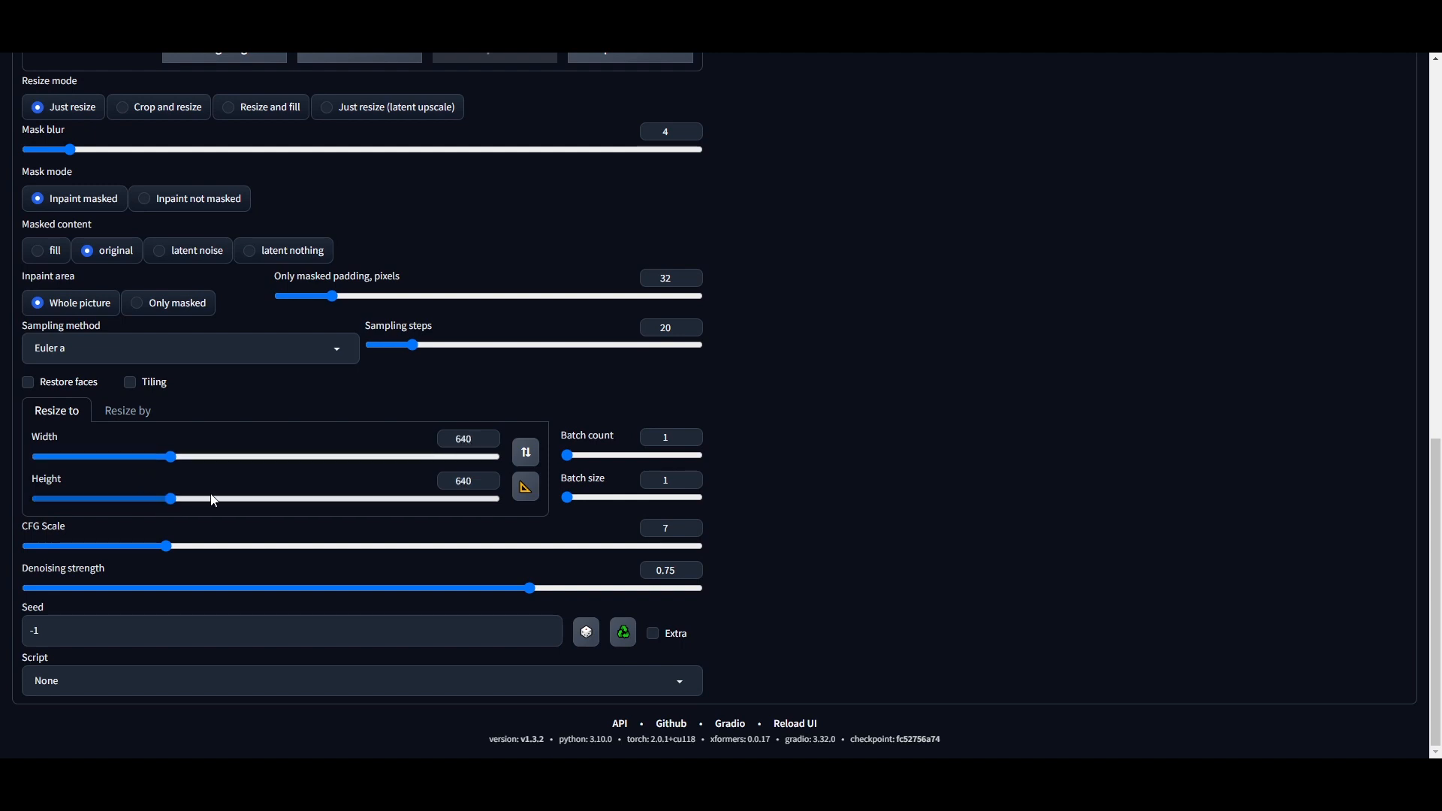
click(638, 498)
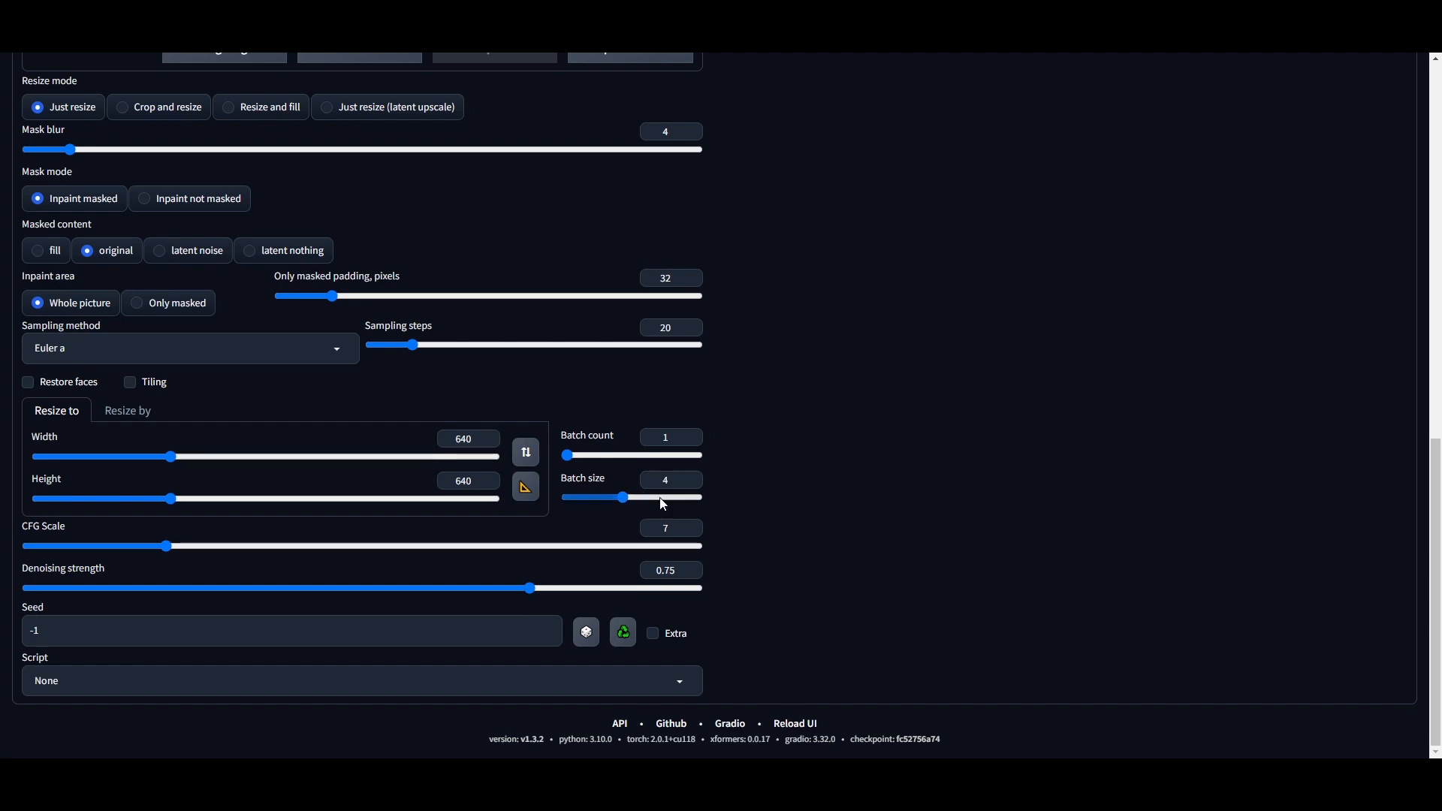
Step: Examine the masked eye areas together with the denoising strength setting
scroll(879, 478, up, 6)
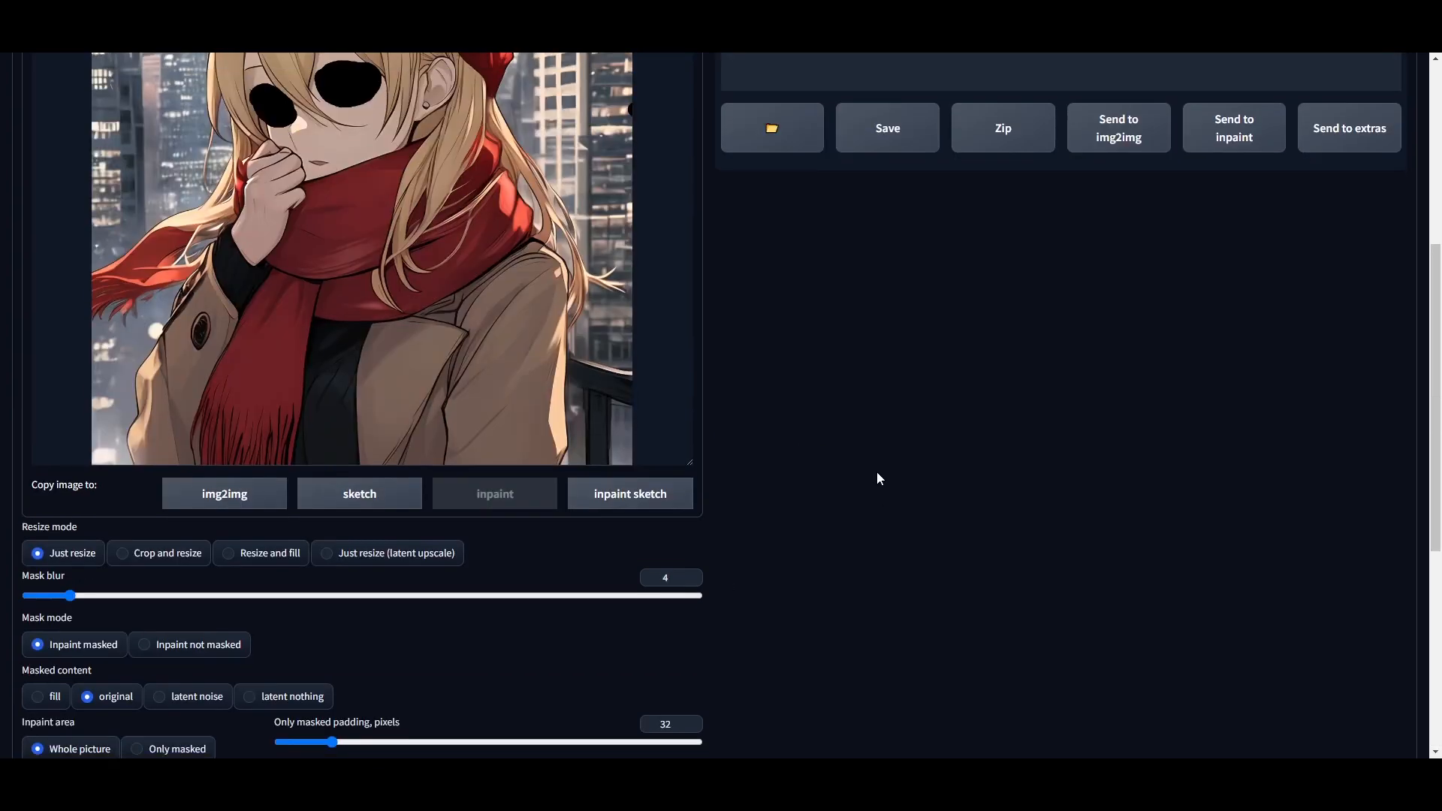
scroll(876, 471, down, 6)
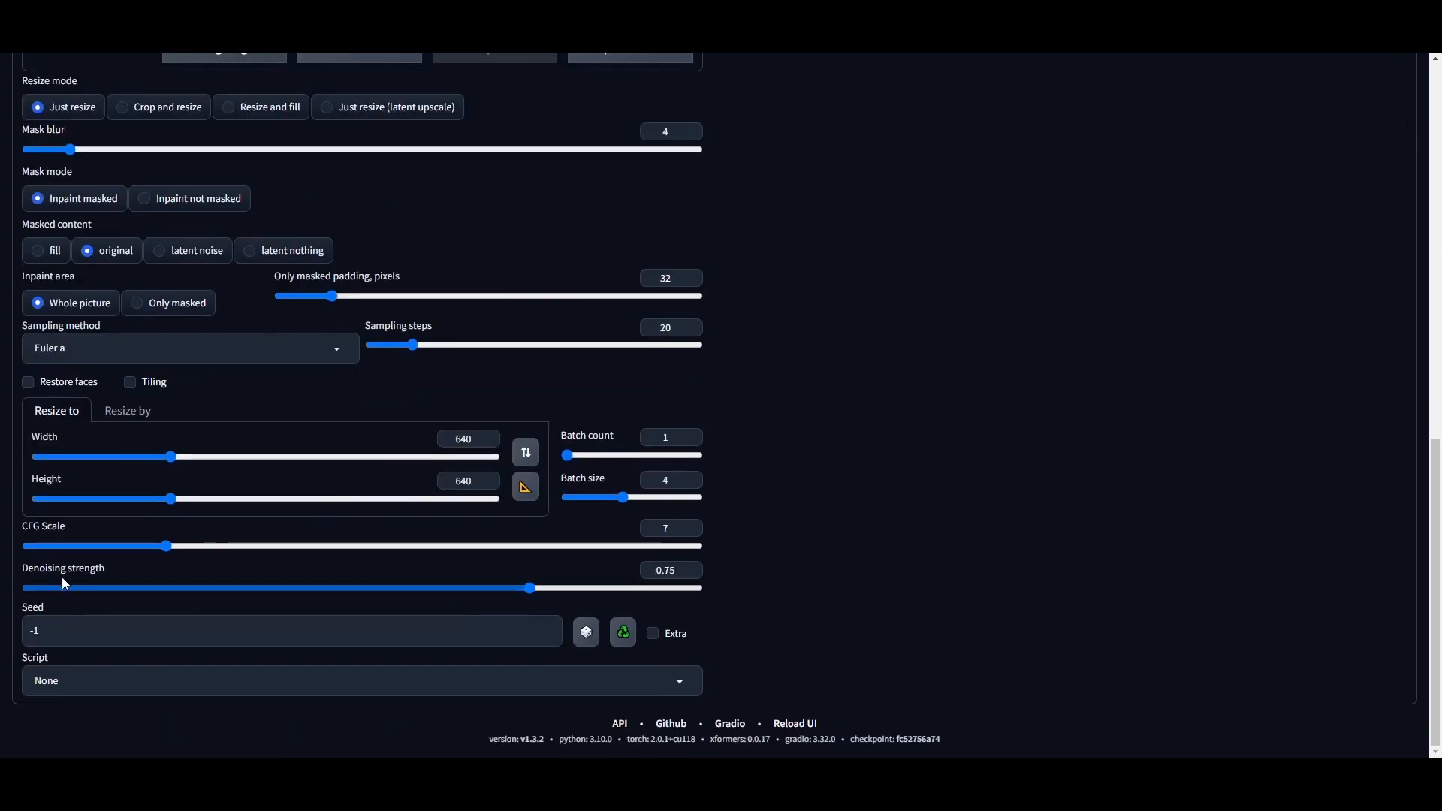
scroll(758, 517, up, 7)
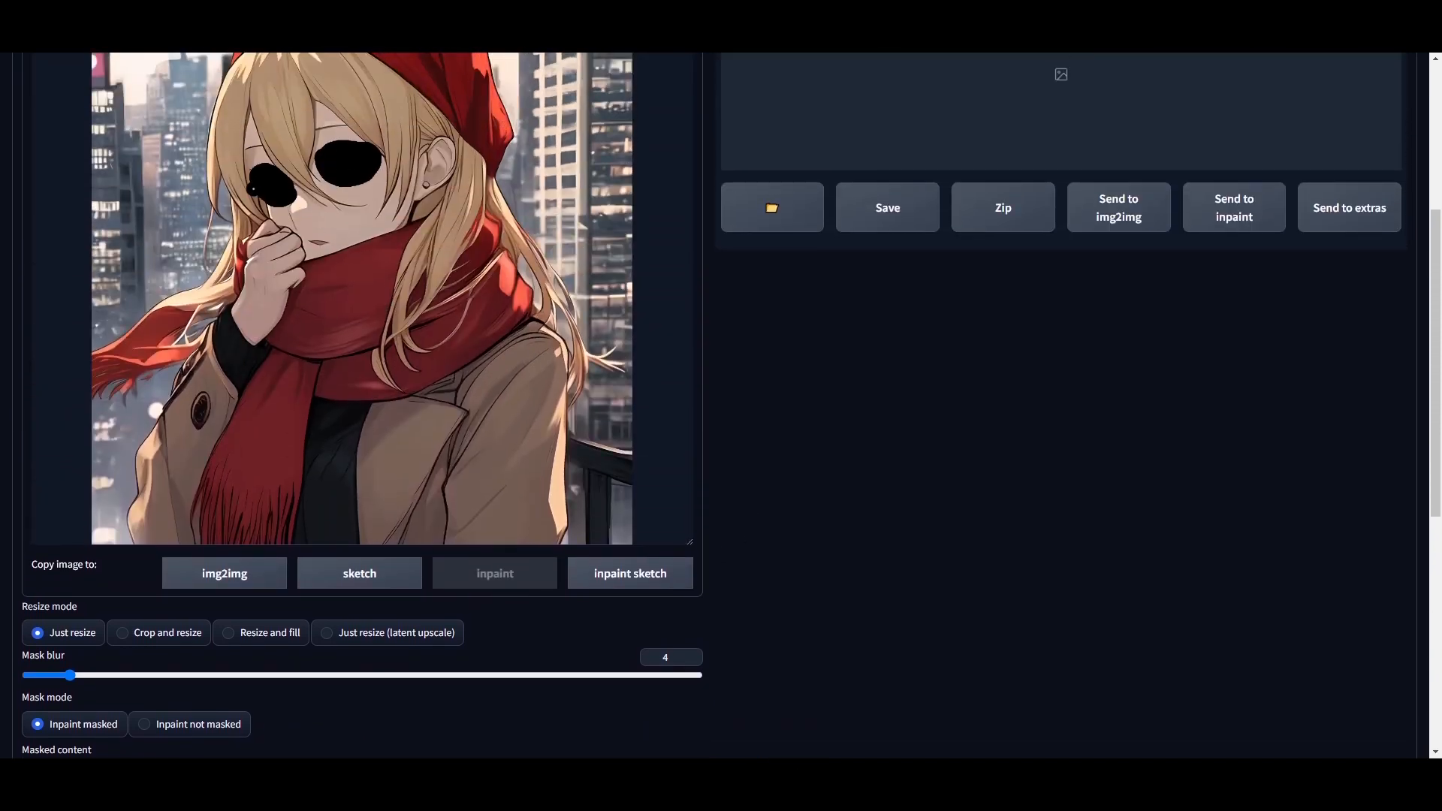
scroll(805, 463, down, 7)
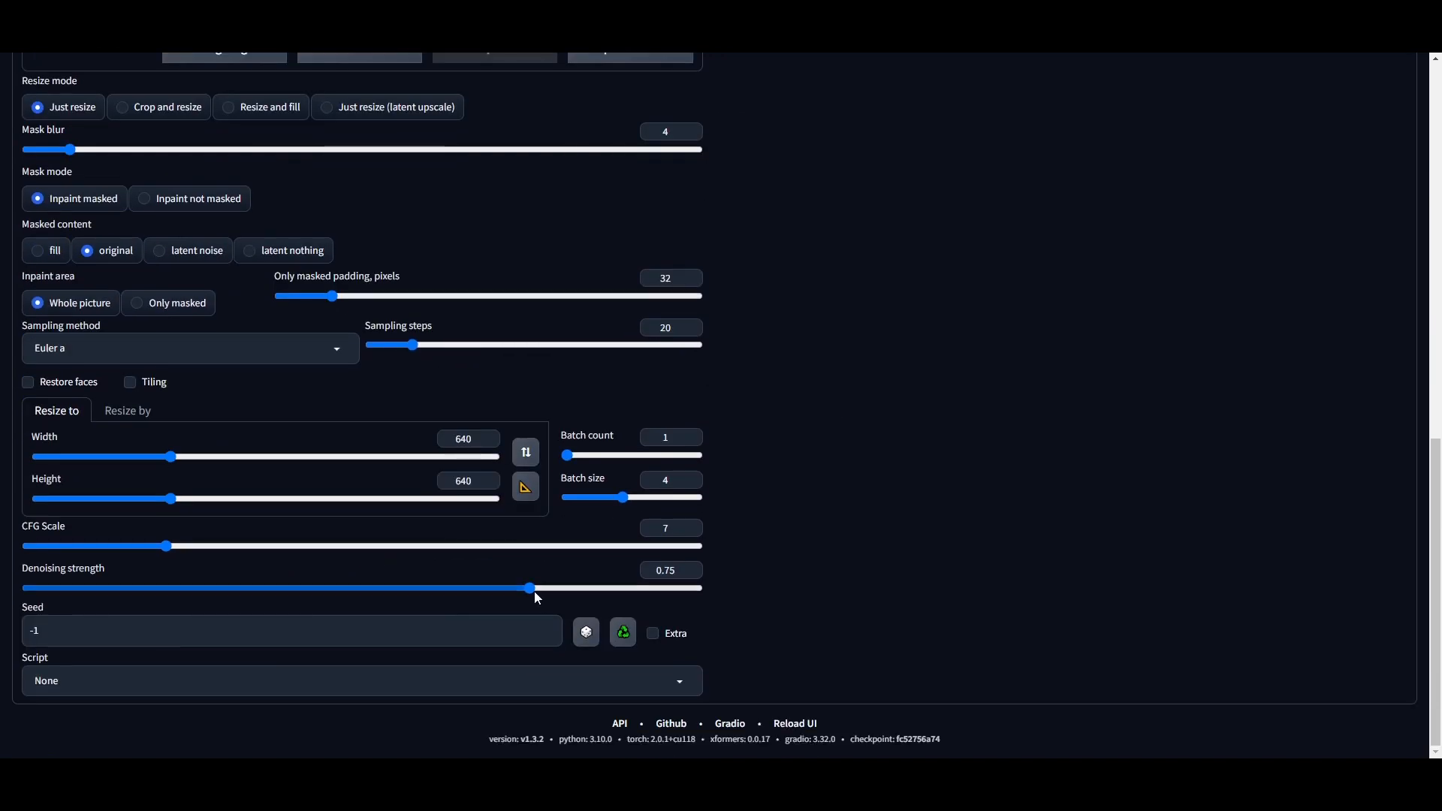
mouse_move(529, 588)
mouse_down()
mouse_move(712, 591)
mouse_move(21, 593)
mouse_move(531, 601)
mouse_up()
scroll(913, 463, up, 10)
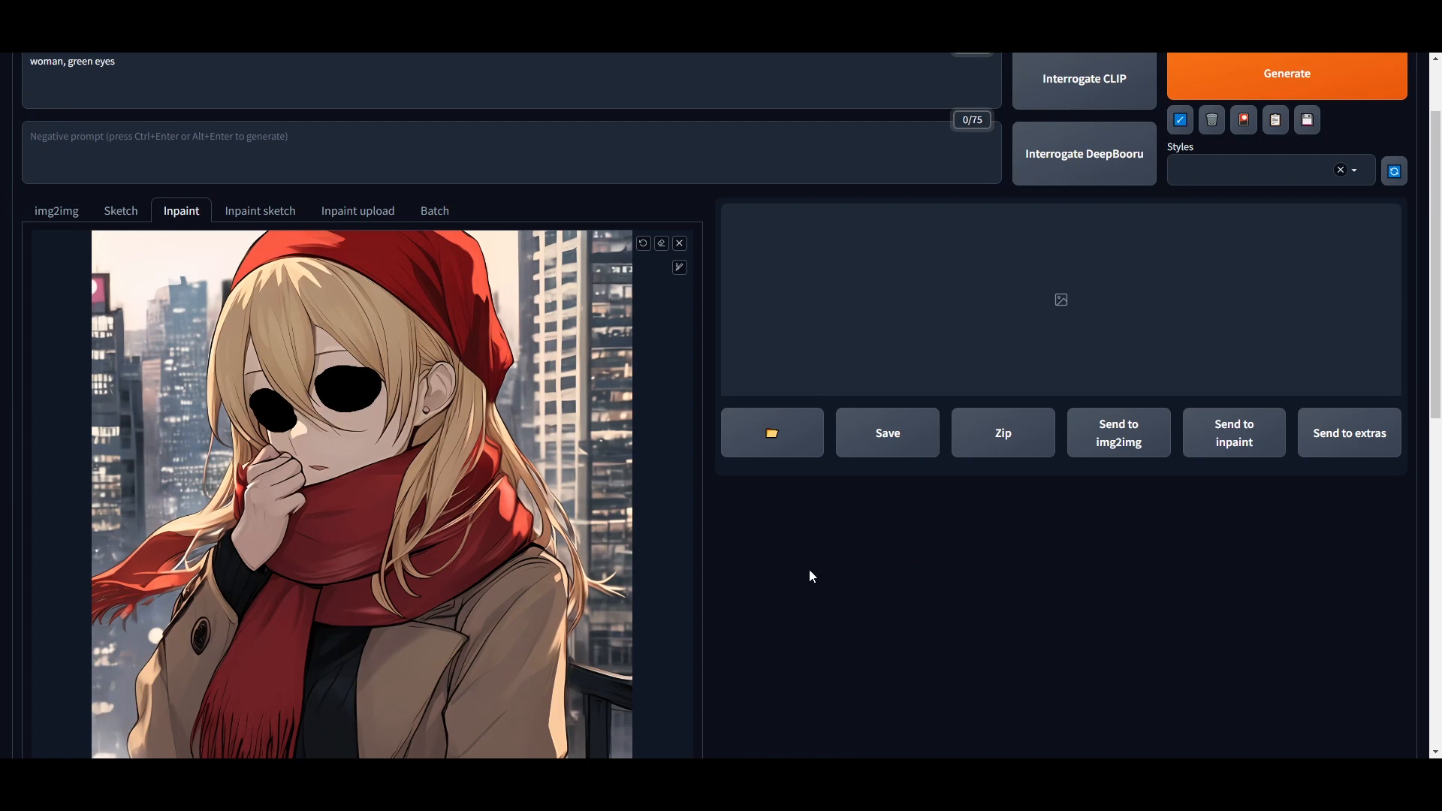
scroll(832, 560, down, 10)
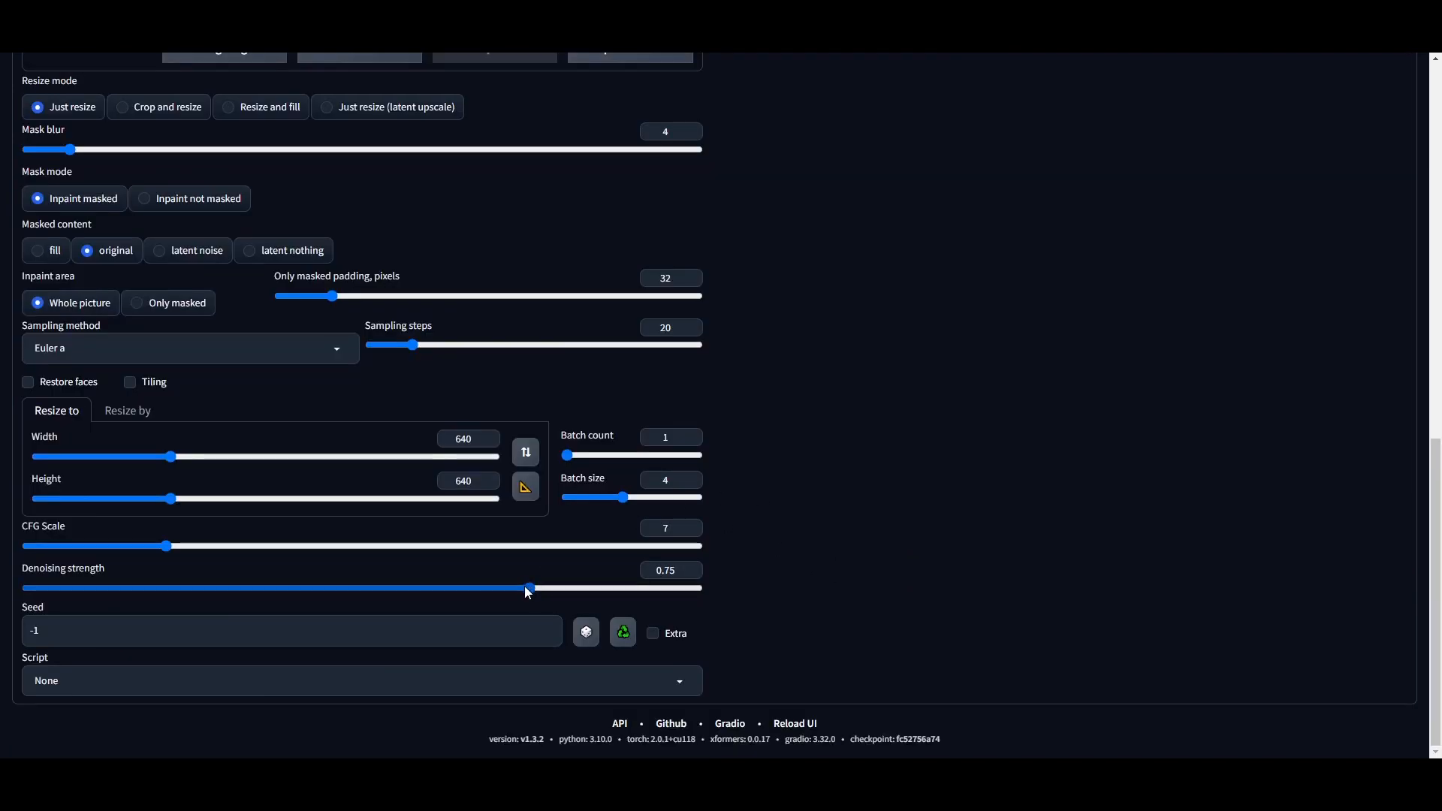
Step: Generate the batch of inpainted variations with the current settings
scroll(816, 478, up, 1)
scroll(831, 457, up, 8)
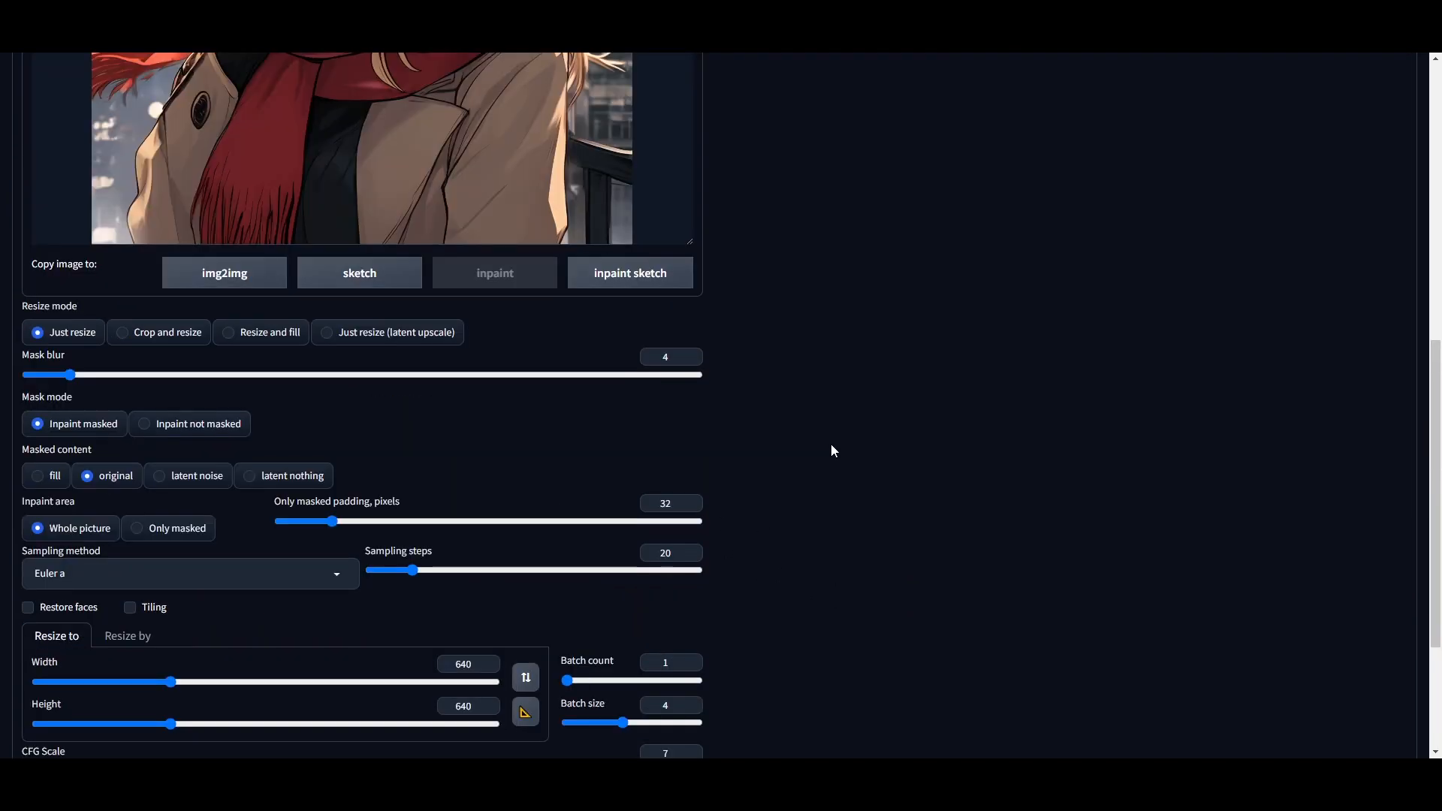
scroll(906, 460, up, 3)
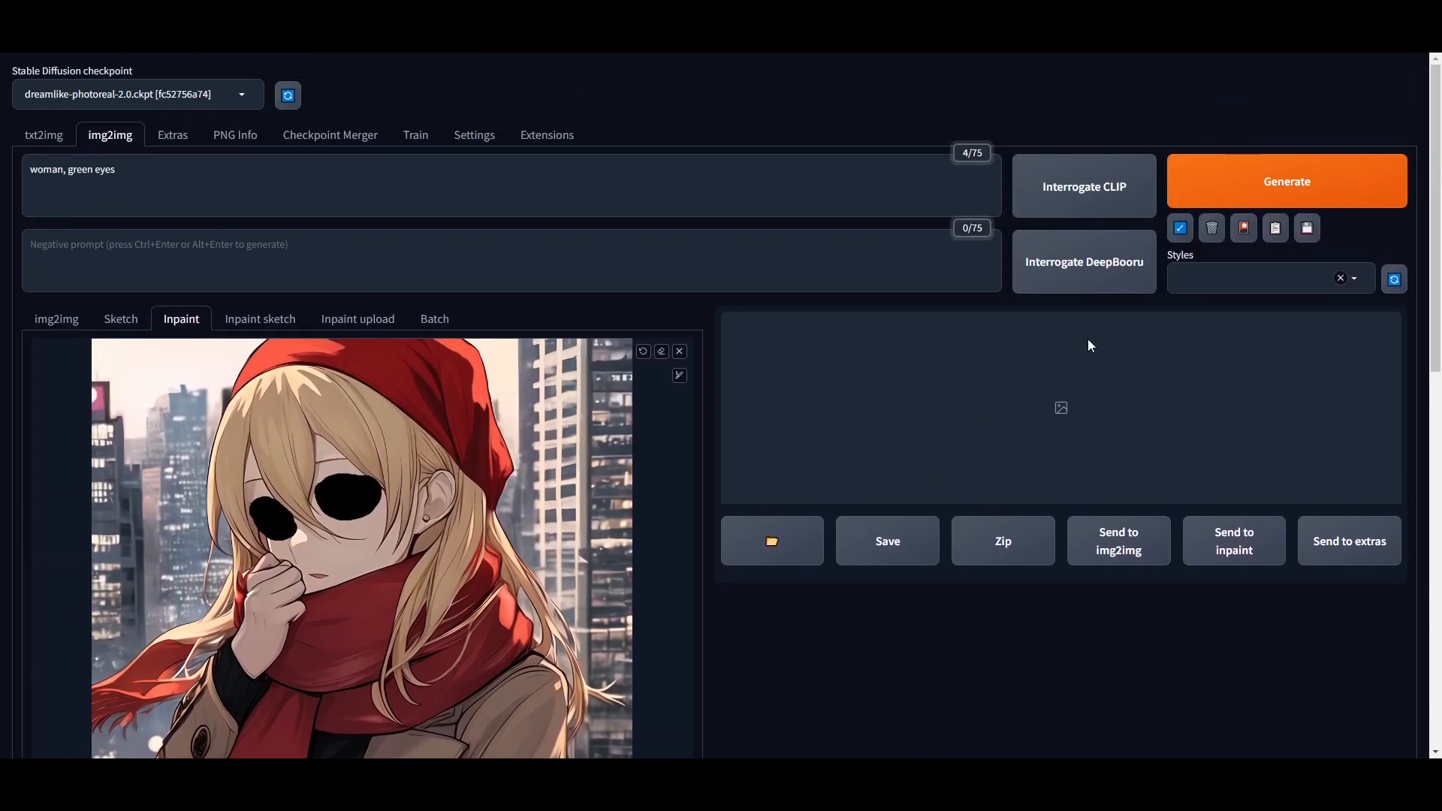
click(1271, 191)
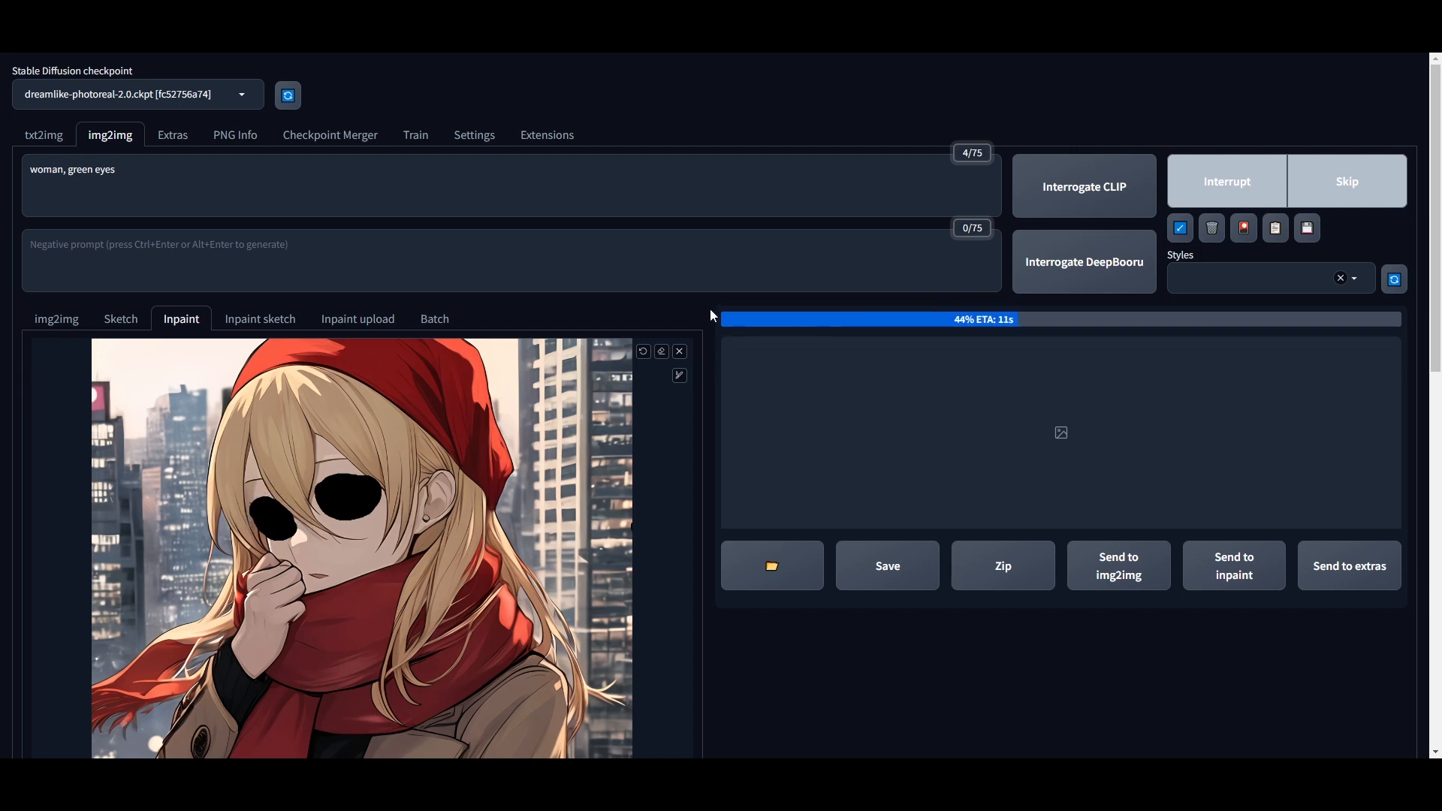
Step: View the generated variations one by one at full size, checking the repainted eyes, and close the viewer
click(1161, 412)
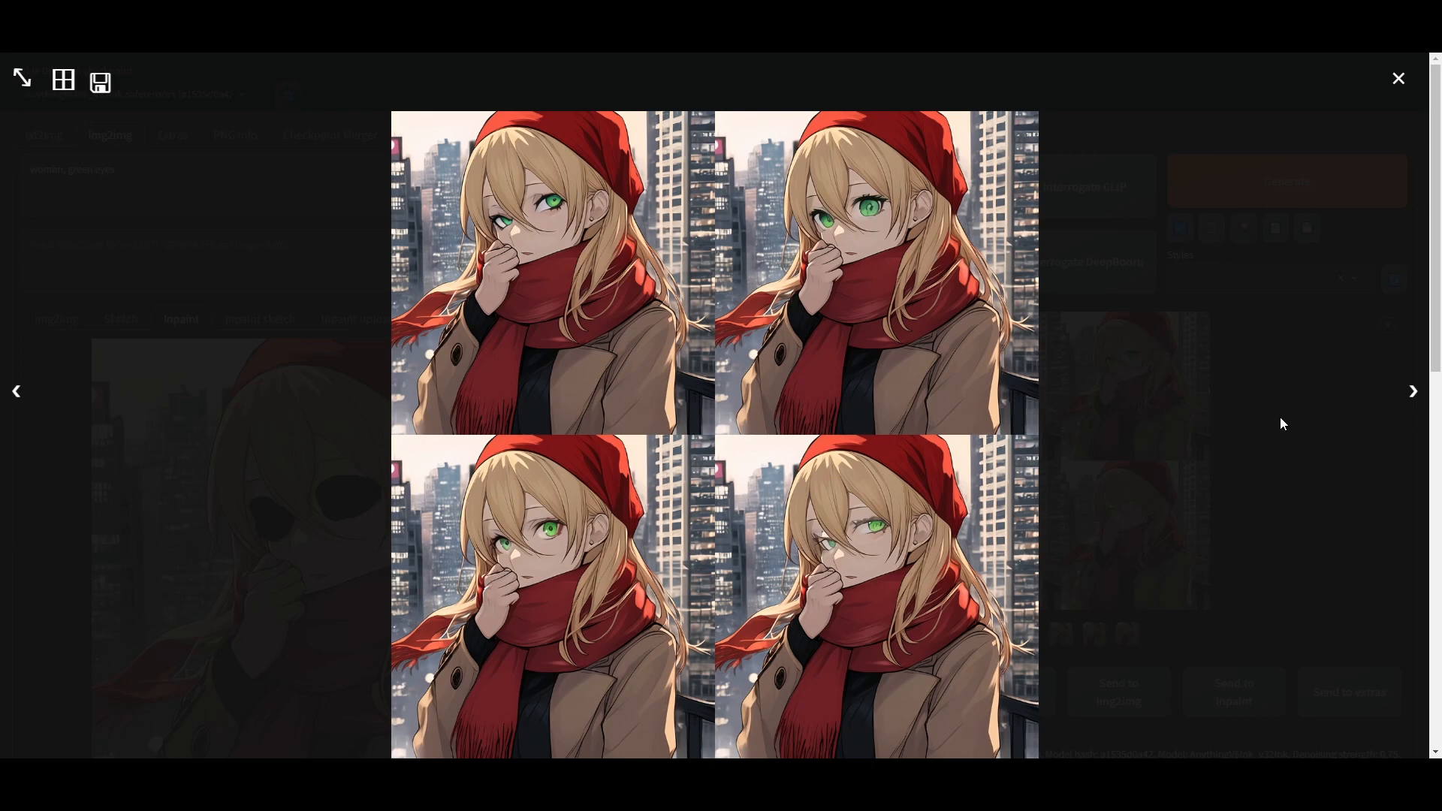
click(1413, 395)
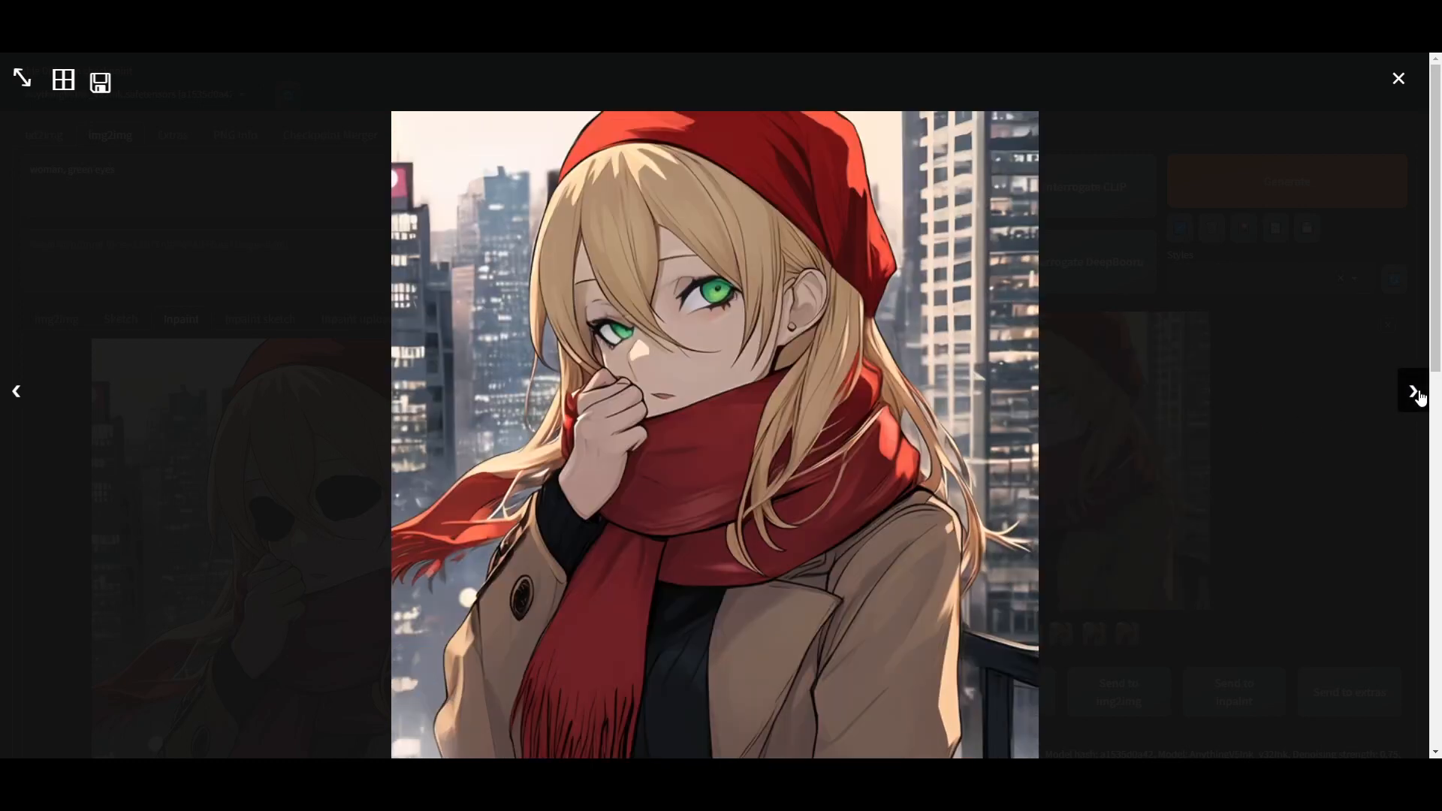
click(1415, 395)
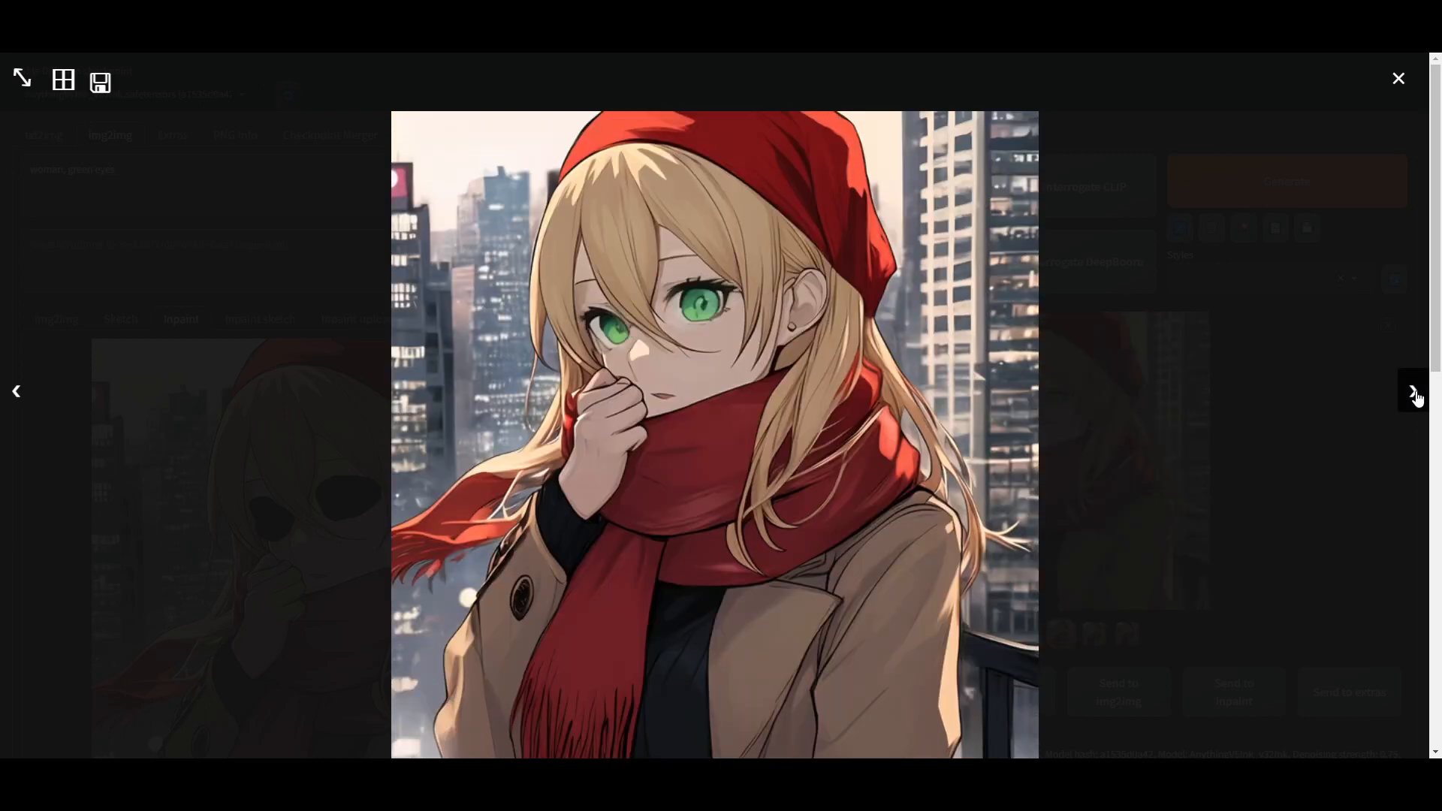
click(1415, 397)
click(1412, 395)
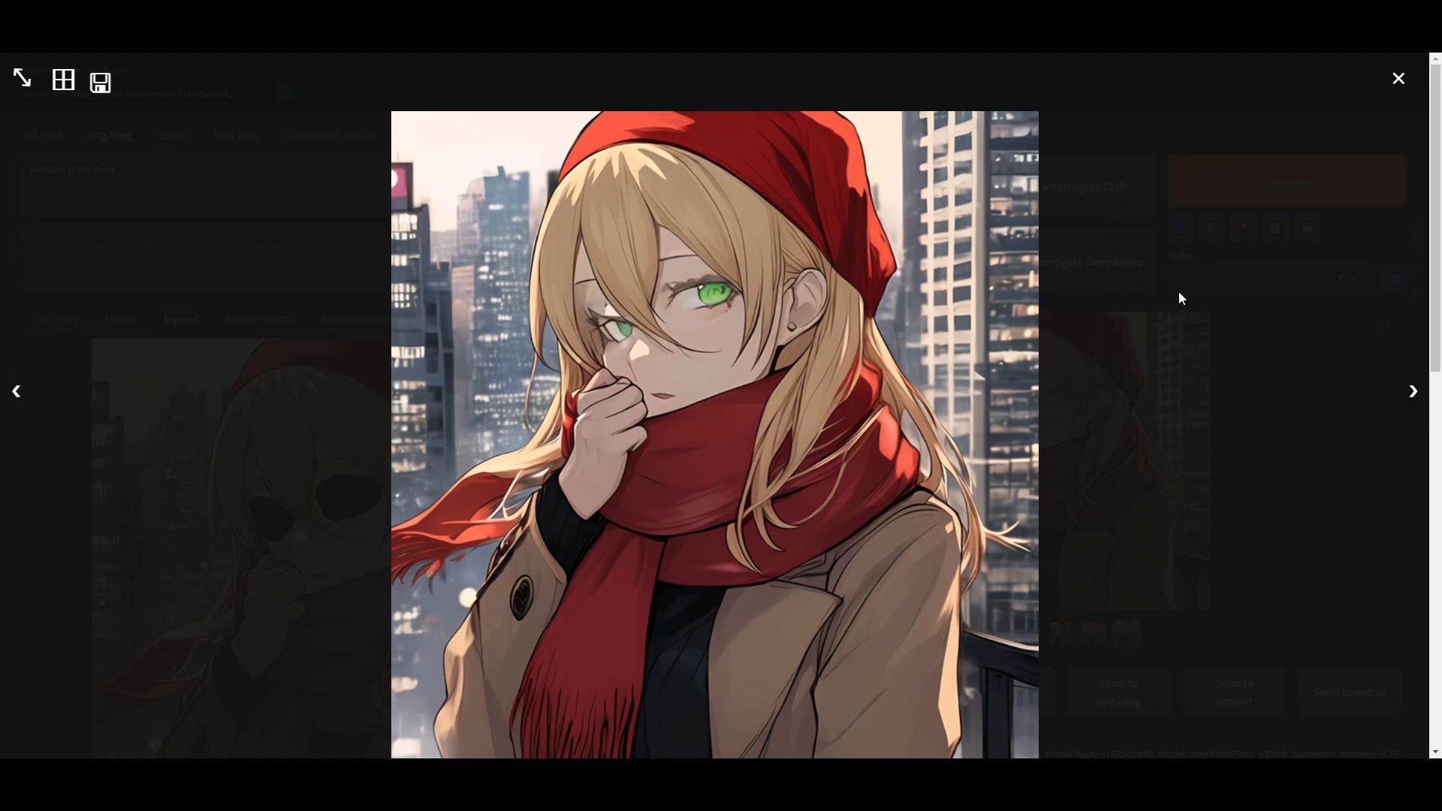
click(1185, 335)
Step: Set the denoising strength to 0.6 and generate a new batch of variations
scroll(769, 407, down, 10)
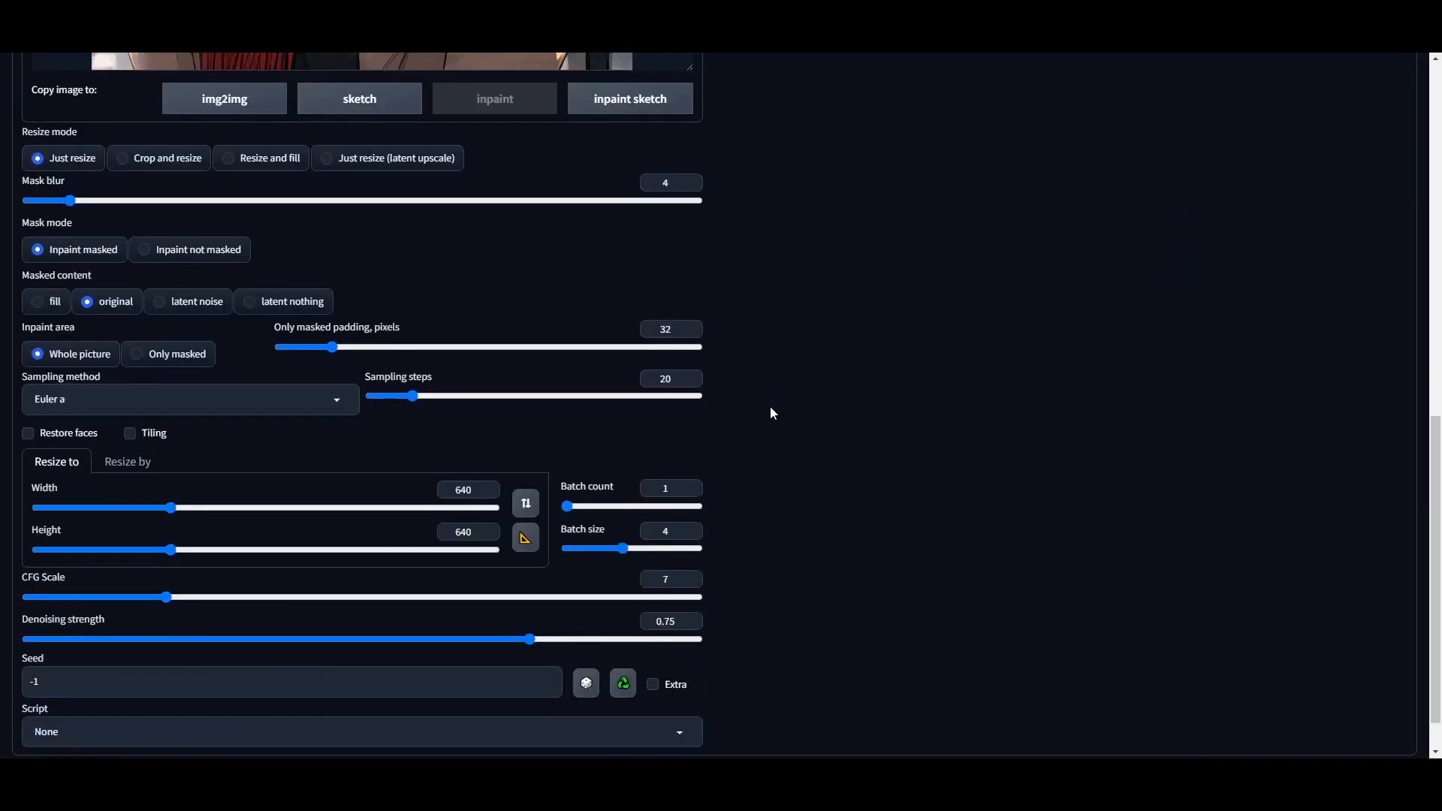
drag(511, 591, 429, 590)
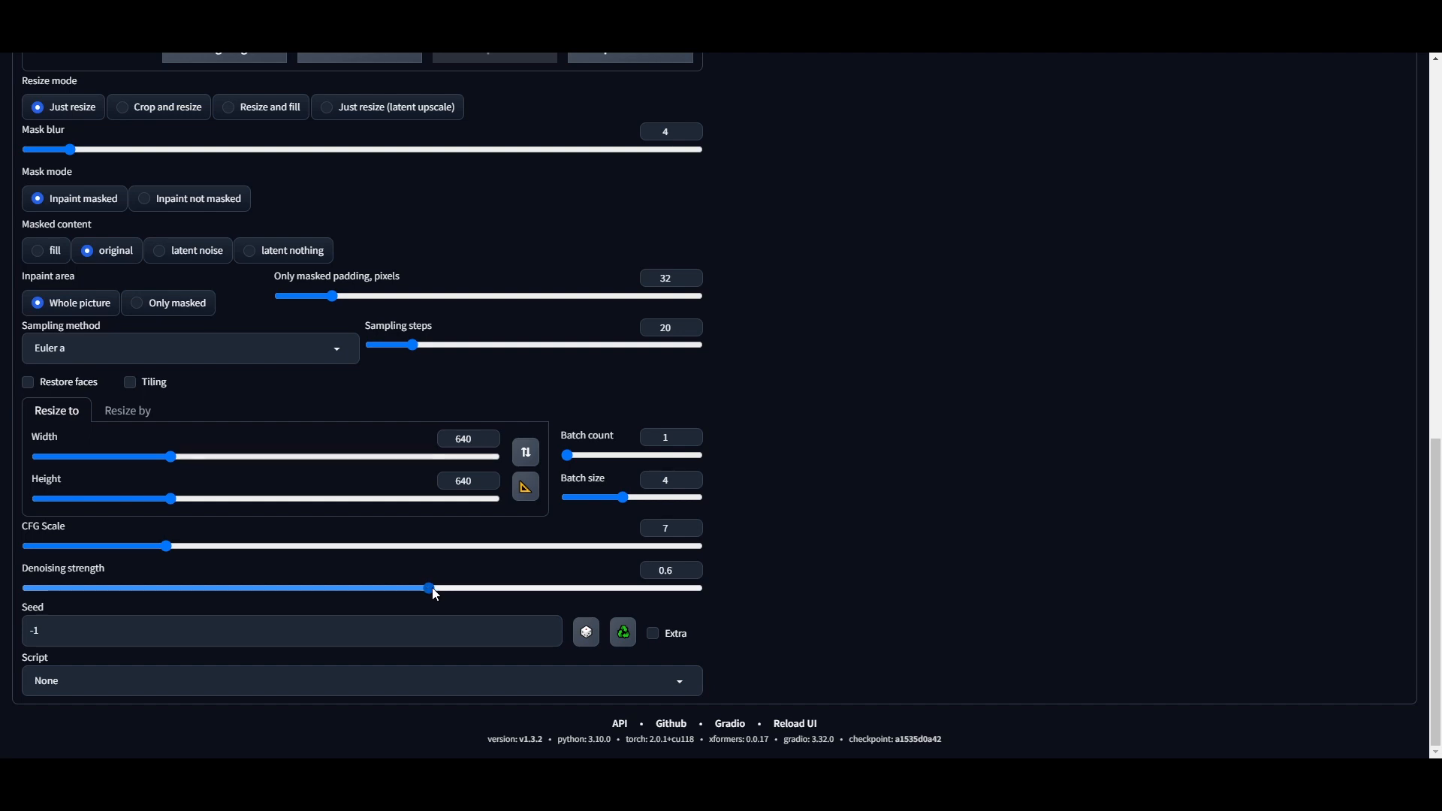
scroll(1002, 408, up, 2)
scroll(1002, 407, up, 10)
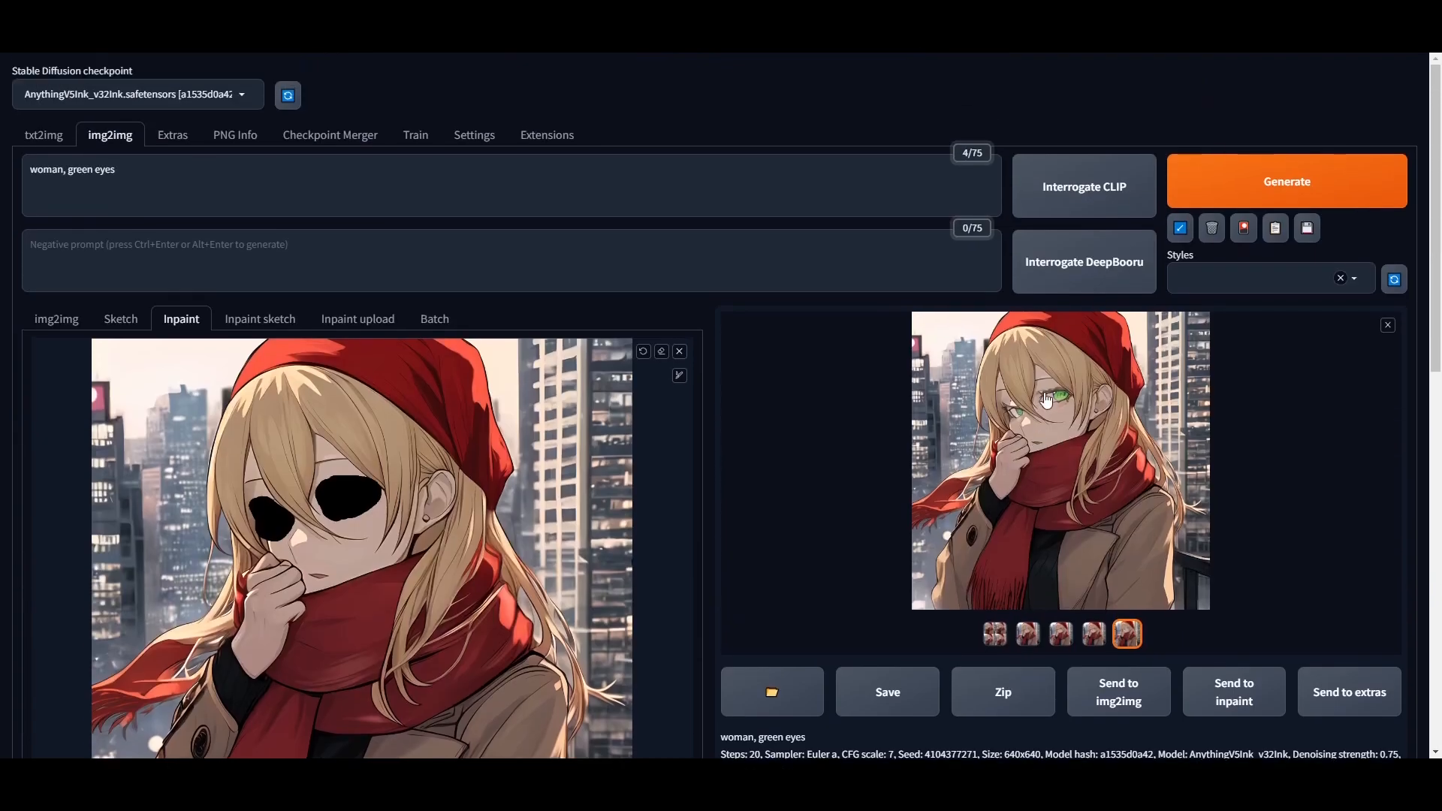
click(1231, 185)
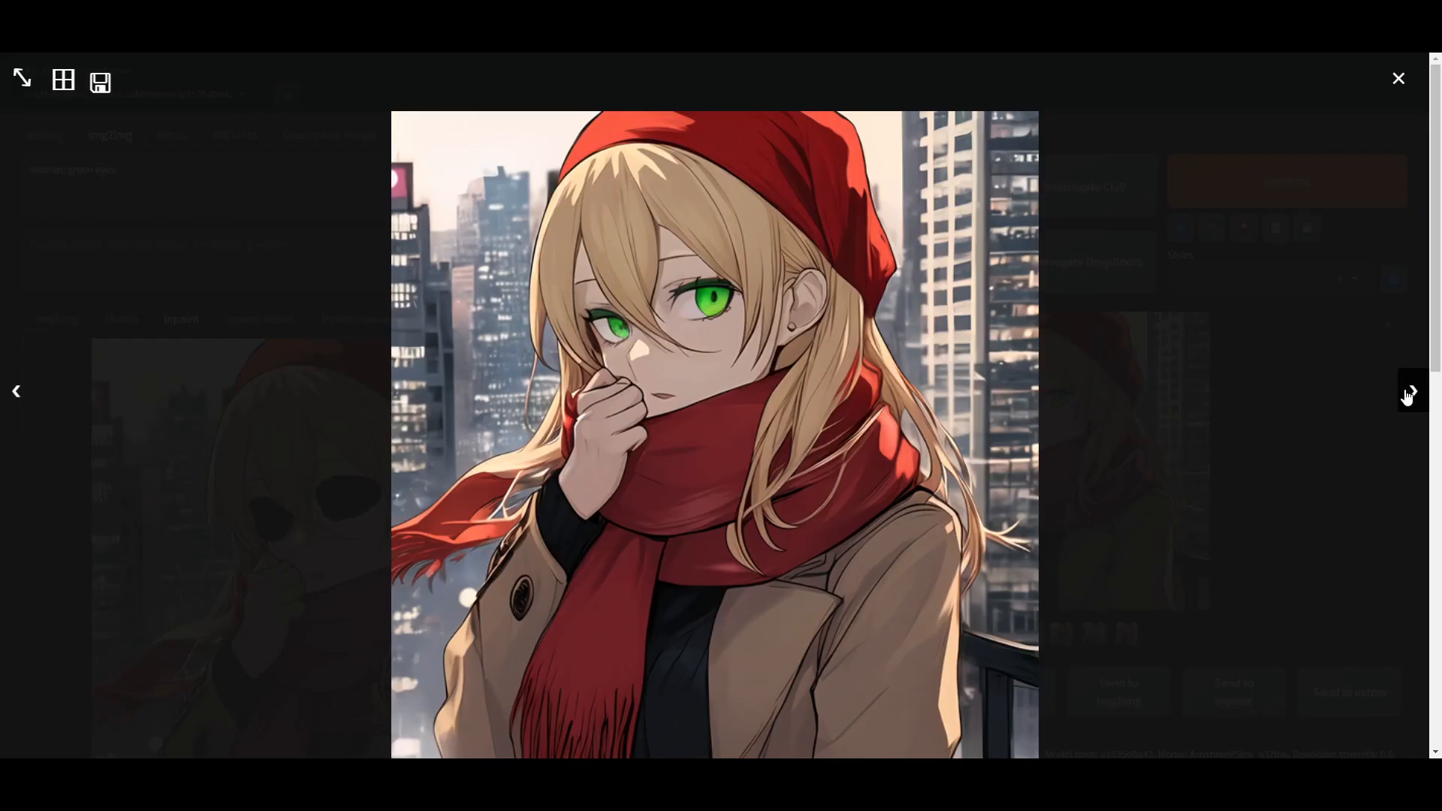
Step: Look through the newly generated variations at full size to compare the eyes
click(1410, 391)
click(1410, 391)
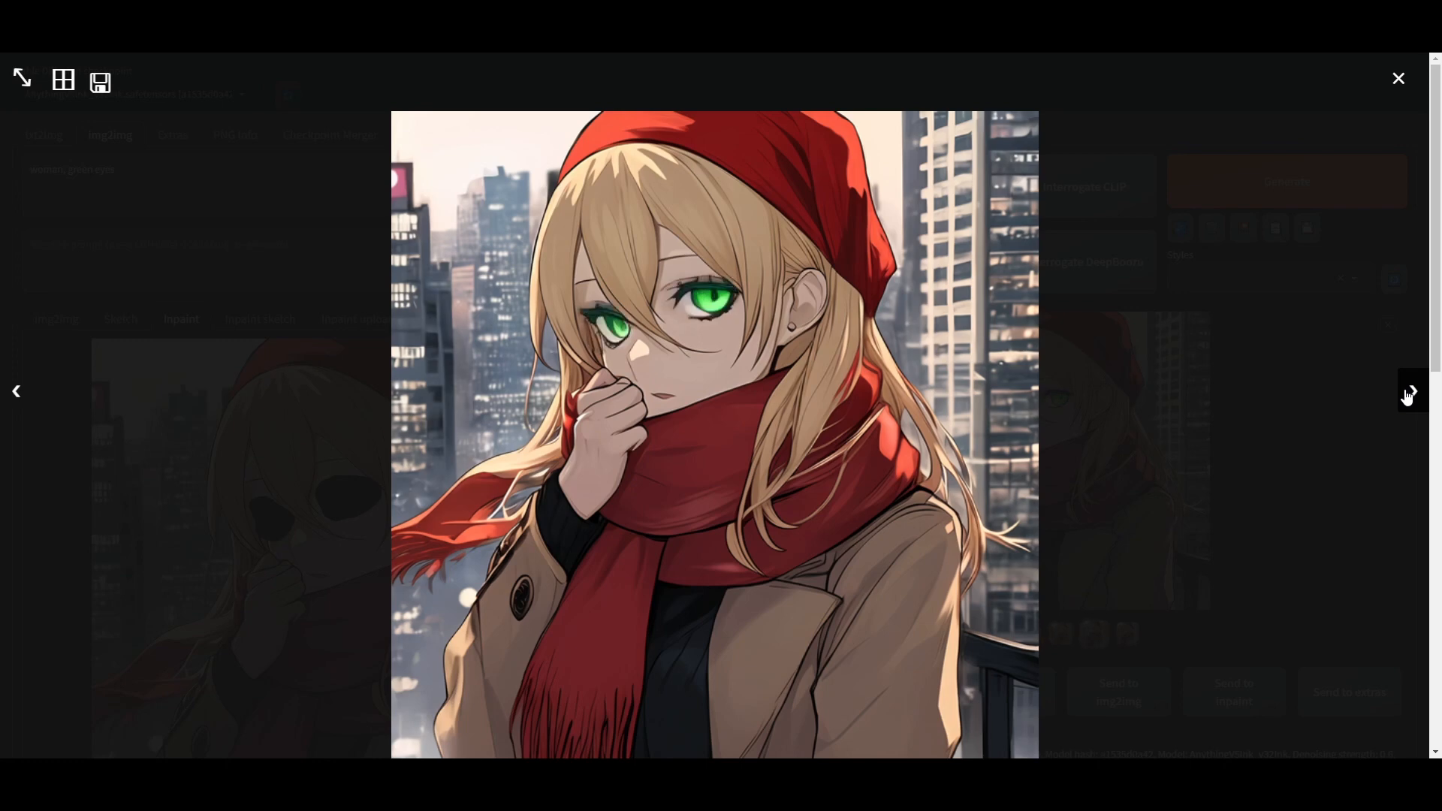
click(1410, 391)
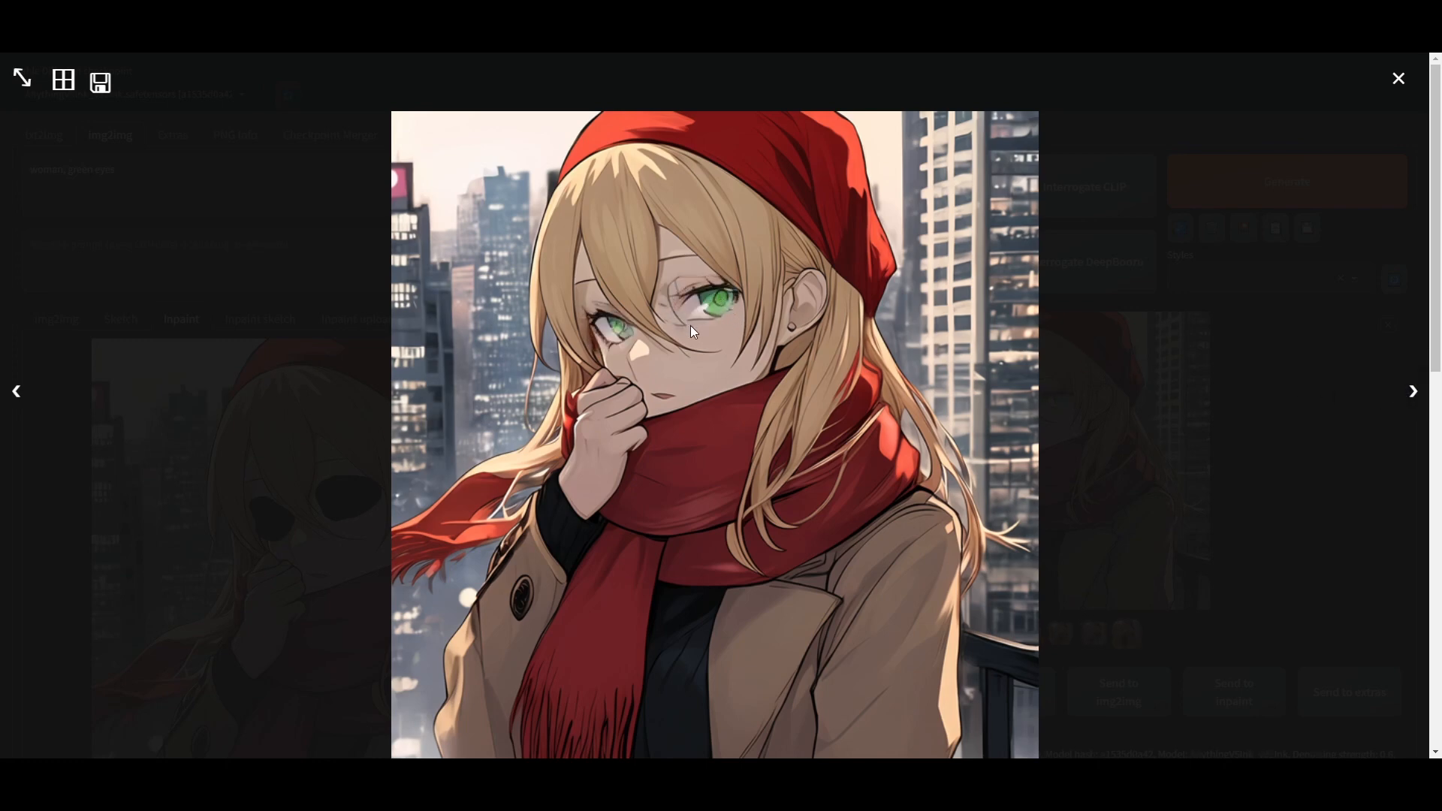
click(1410, 392)
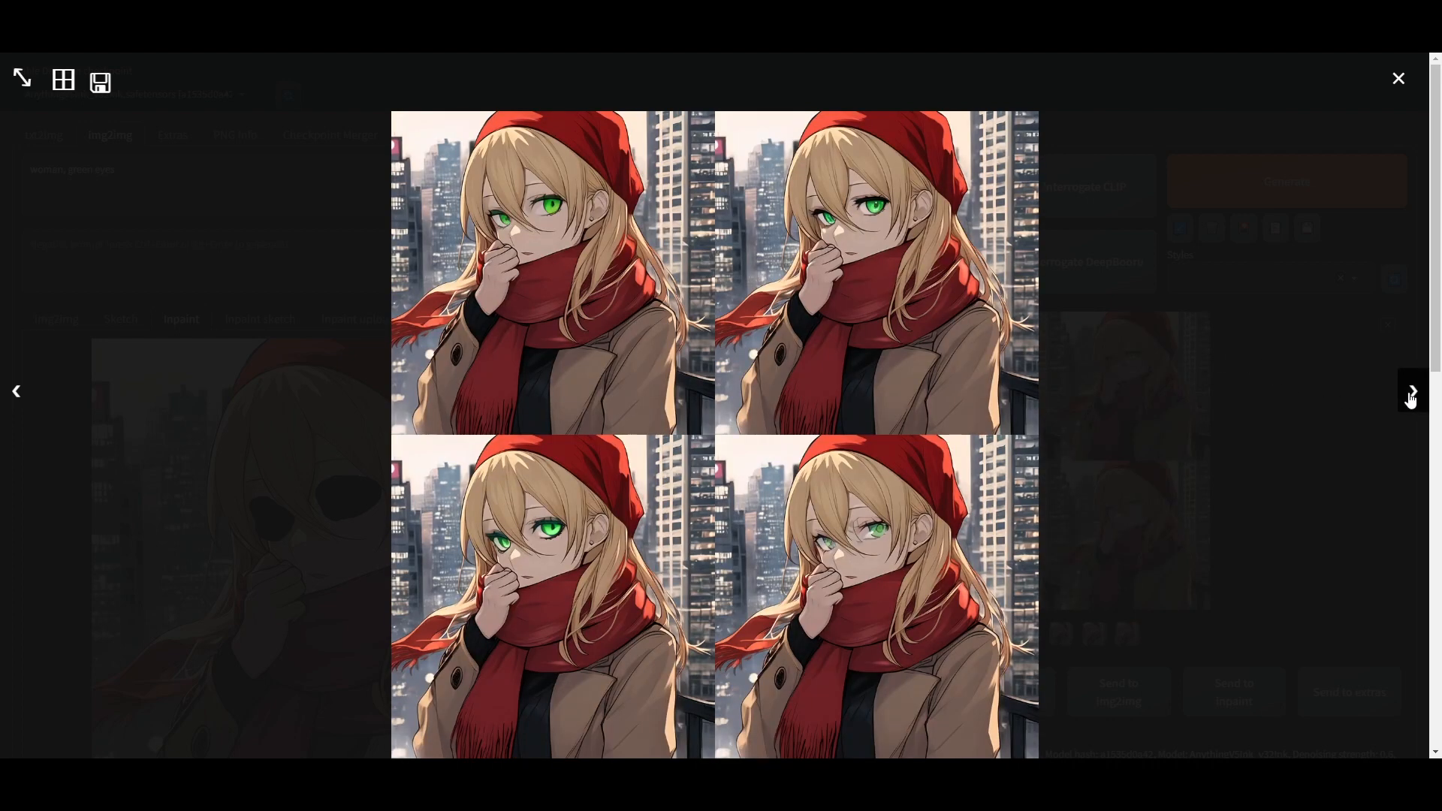
Step: View the first single green-eyed variation at full size and close the viewer
click(1410, 394)
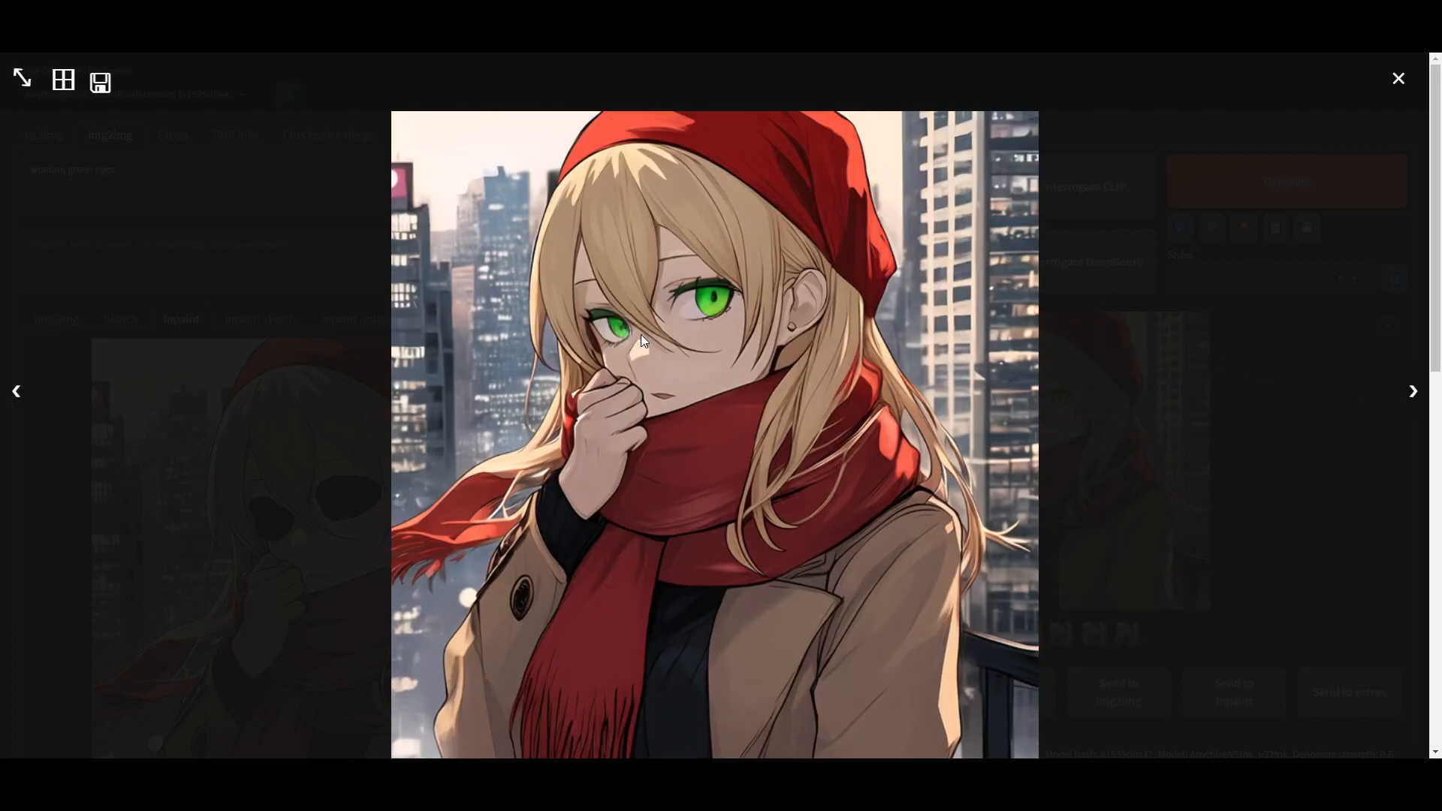
click(708, 315)
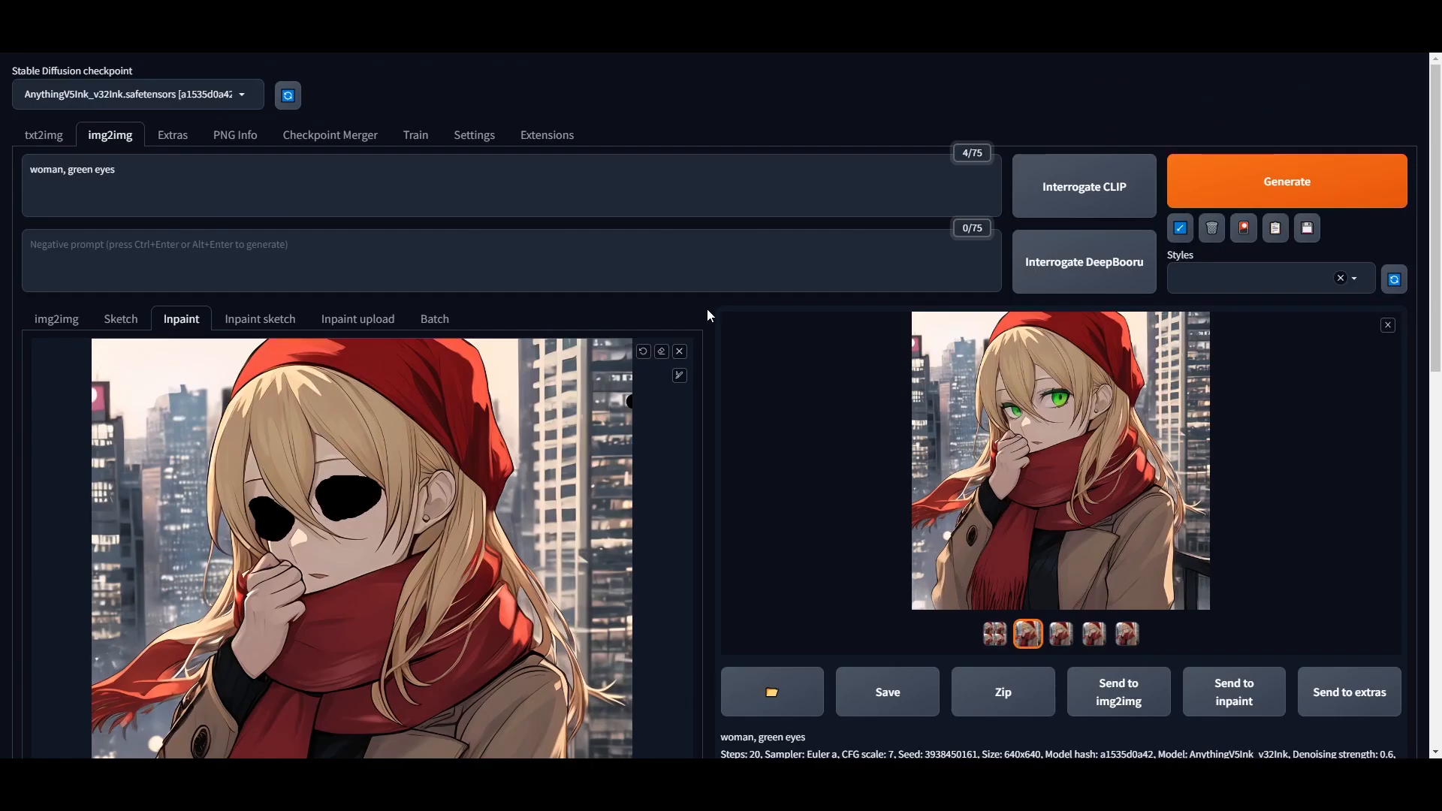
Step: Switch to Inpaint sketch and load the image 00057-3667883671.png from the 2023-06-12 txt2img-images folder as its source
click(250, 328)
scroll(81, 735, down, 1)
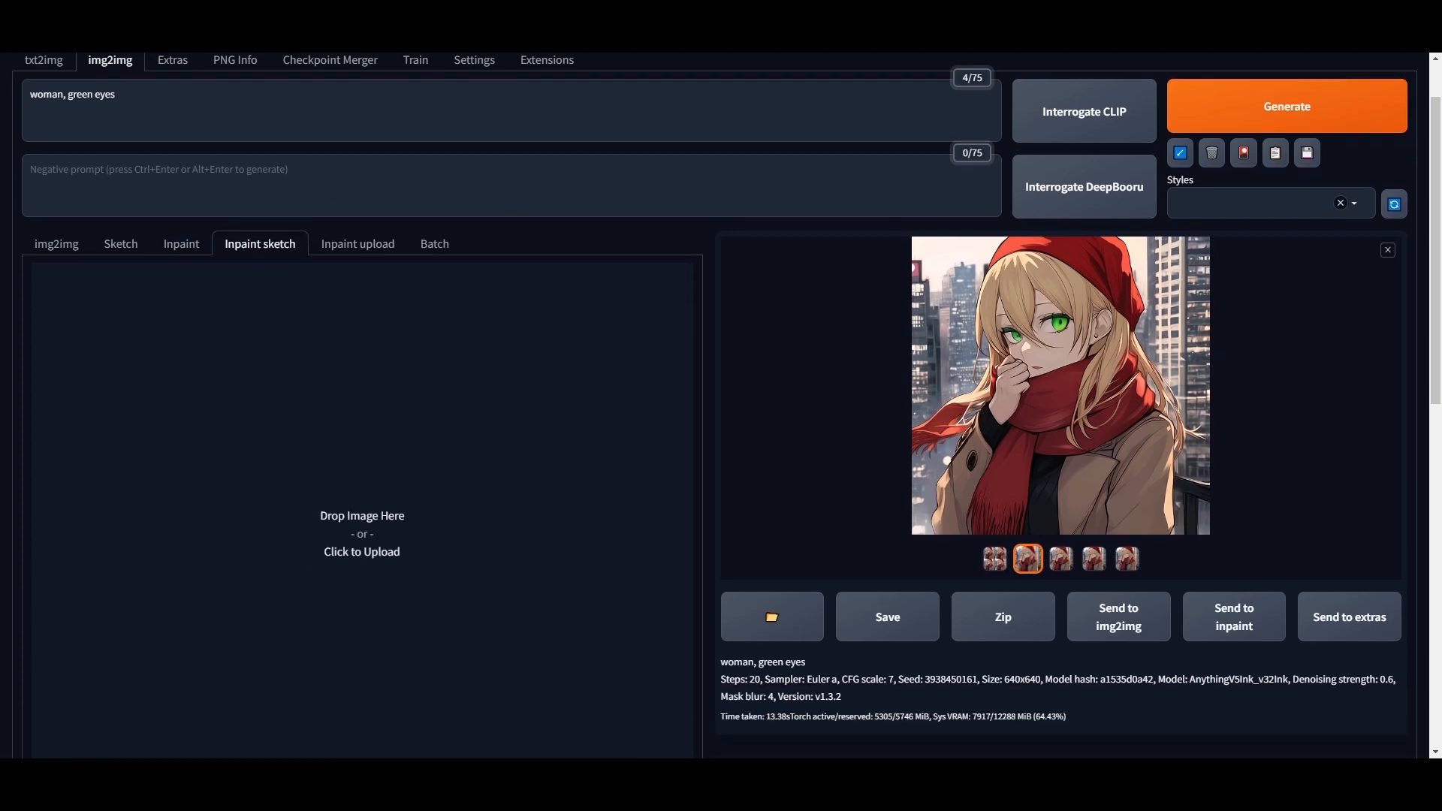
click(1223, 750)
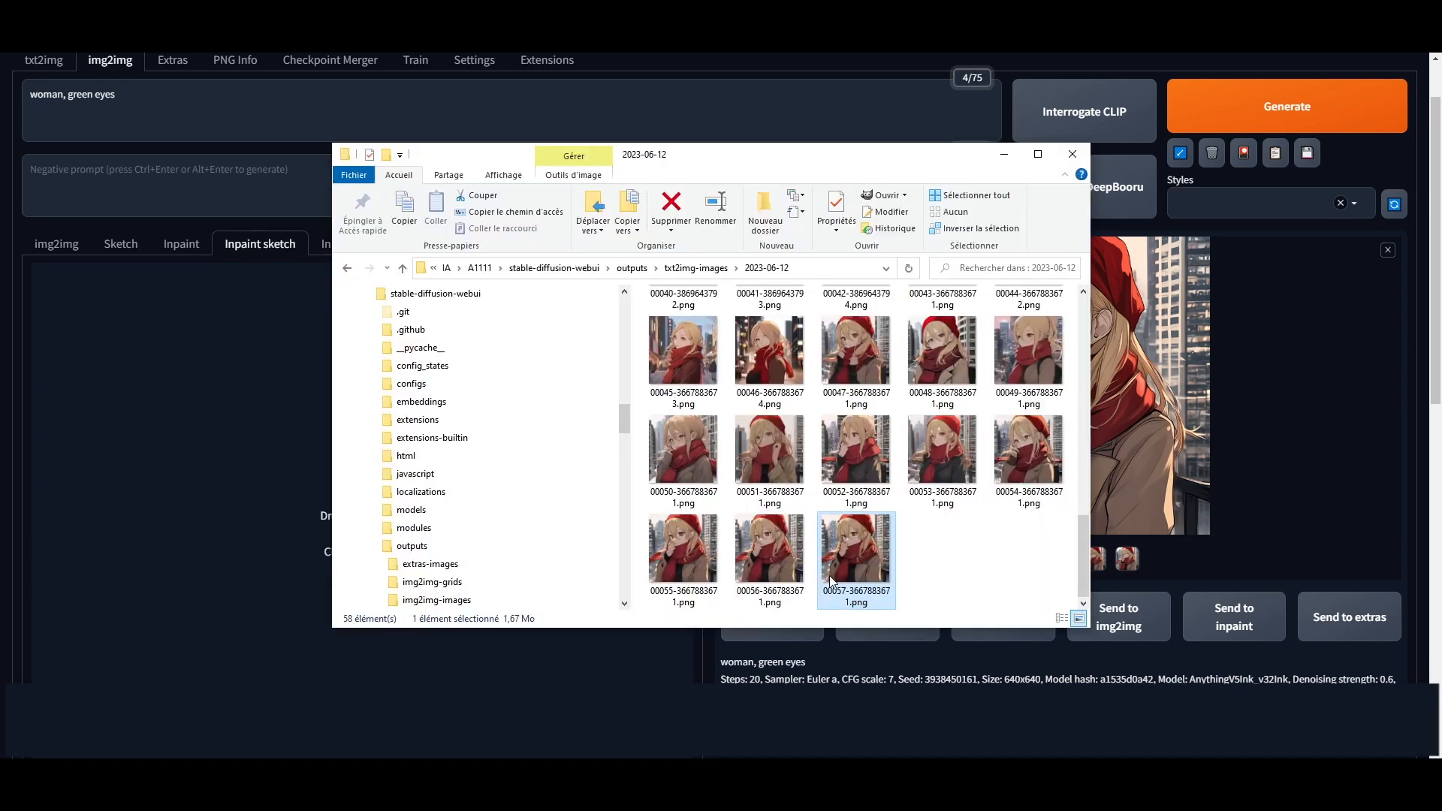
mouse_move(830, 578)
mouse_down()
mouse_move(575, 556)
mouse_move(212, 428)
mouse_up()
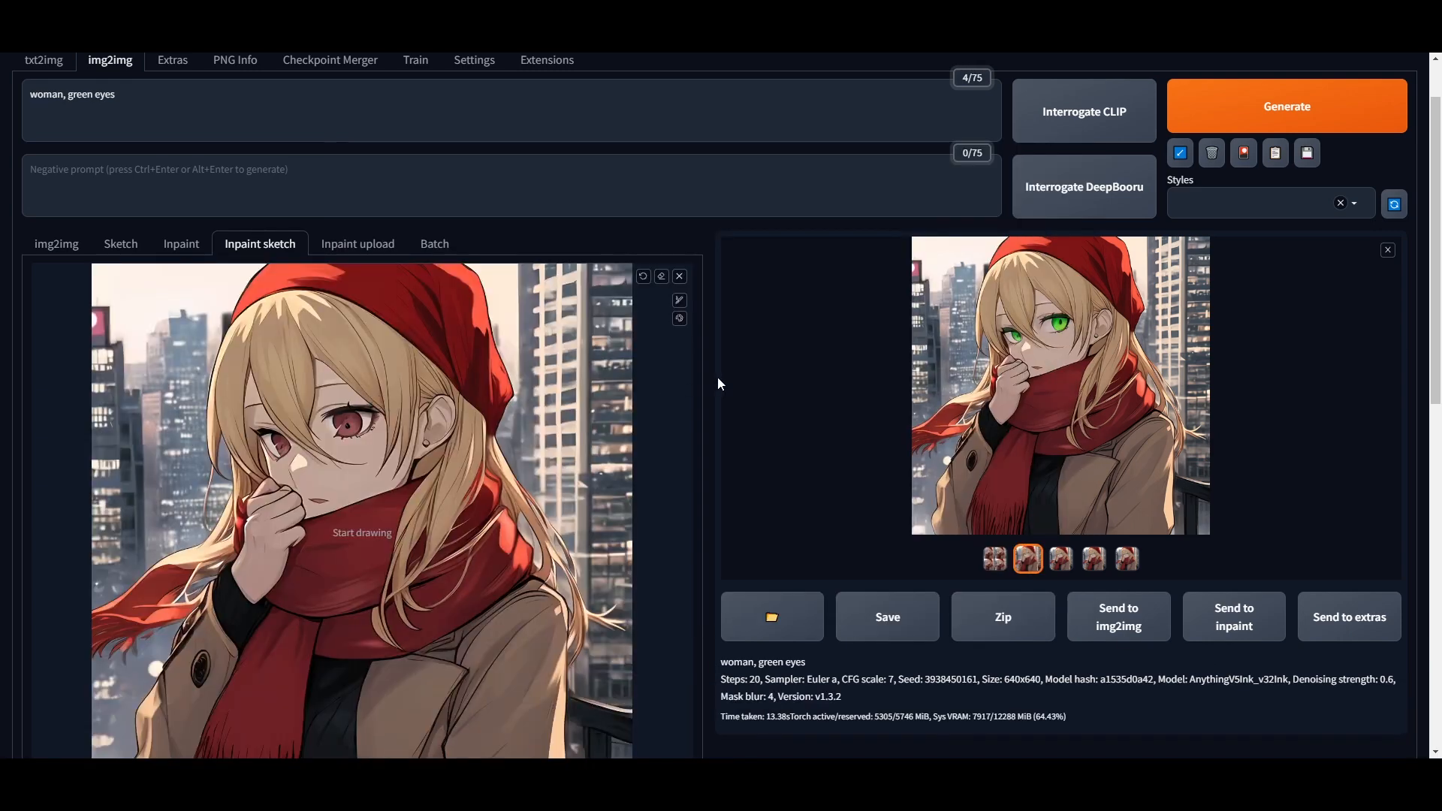
Step: Set the brush colour to blue (RGB 0, 51, 255) and paint a band across the hair just below the hat
scroll(698, 379, down, 1)
click(679, 245)
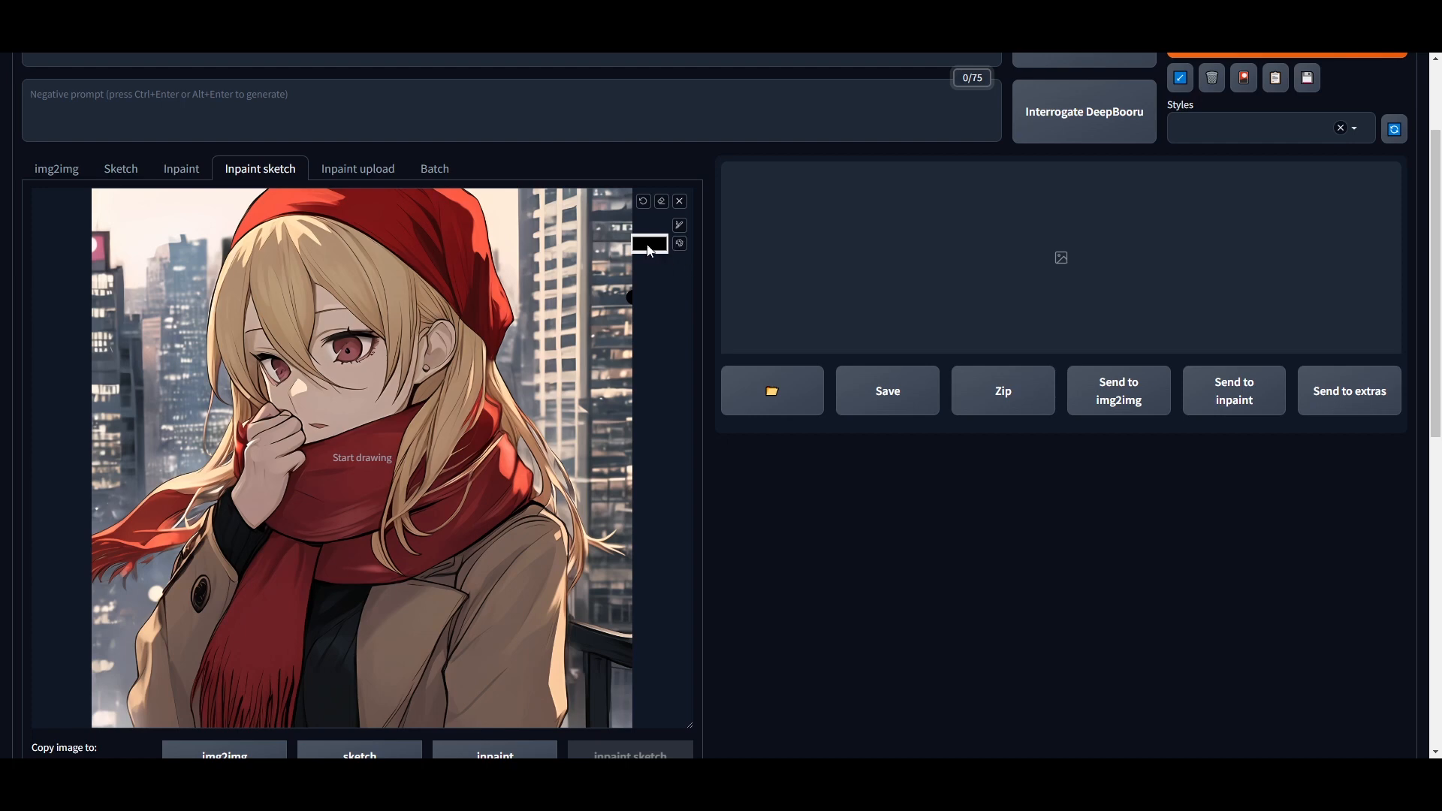
click(650, 248)
click(732, 374)
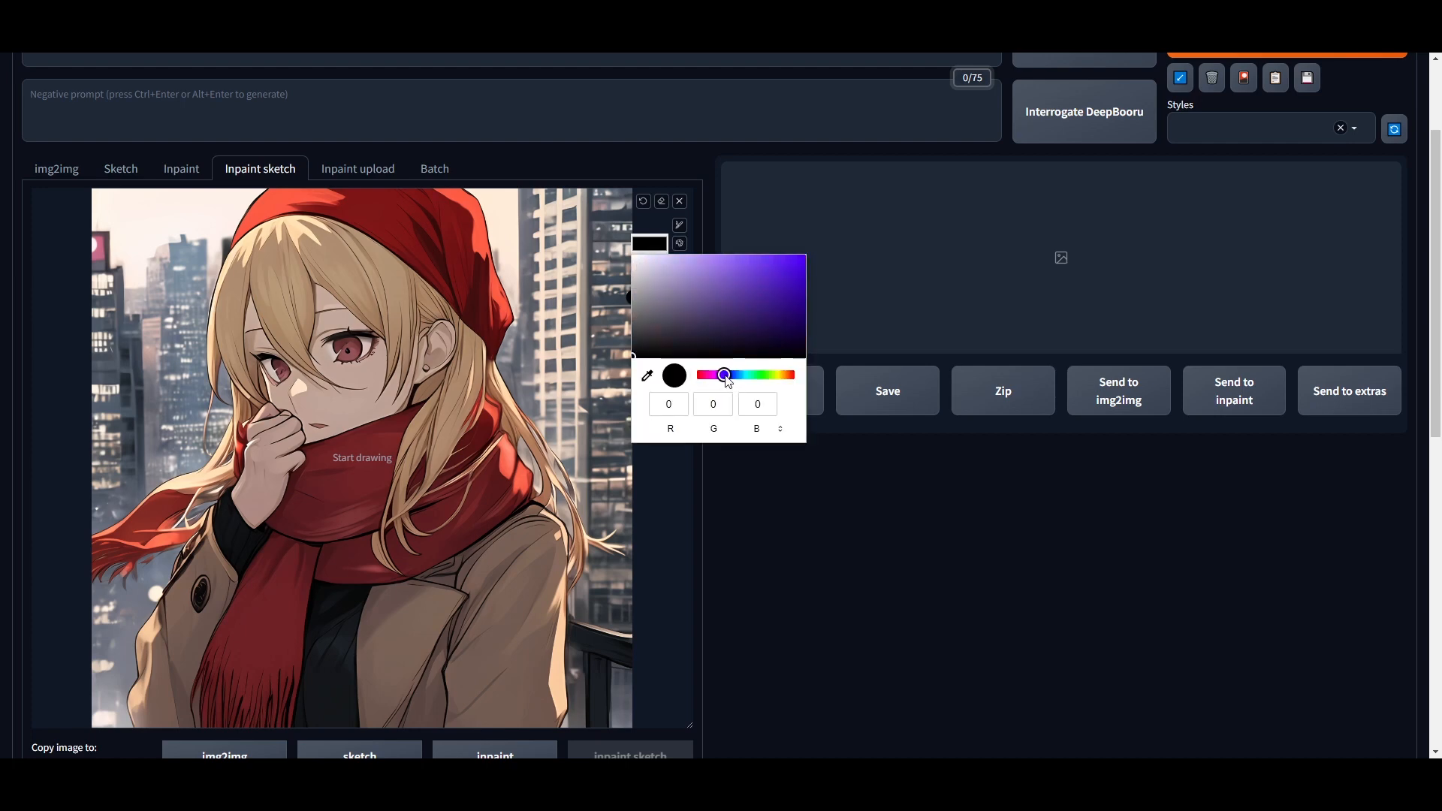
drag(785, 293, 805, 248)
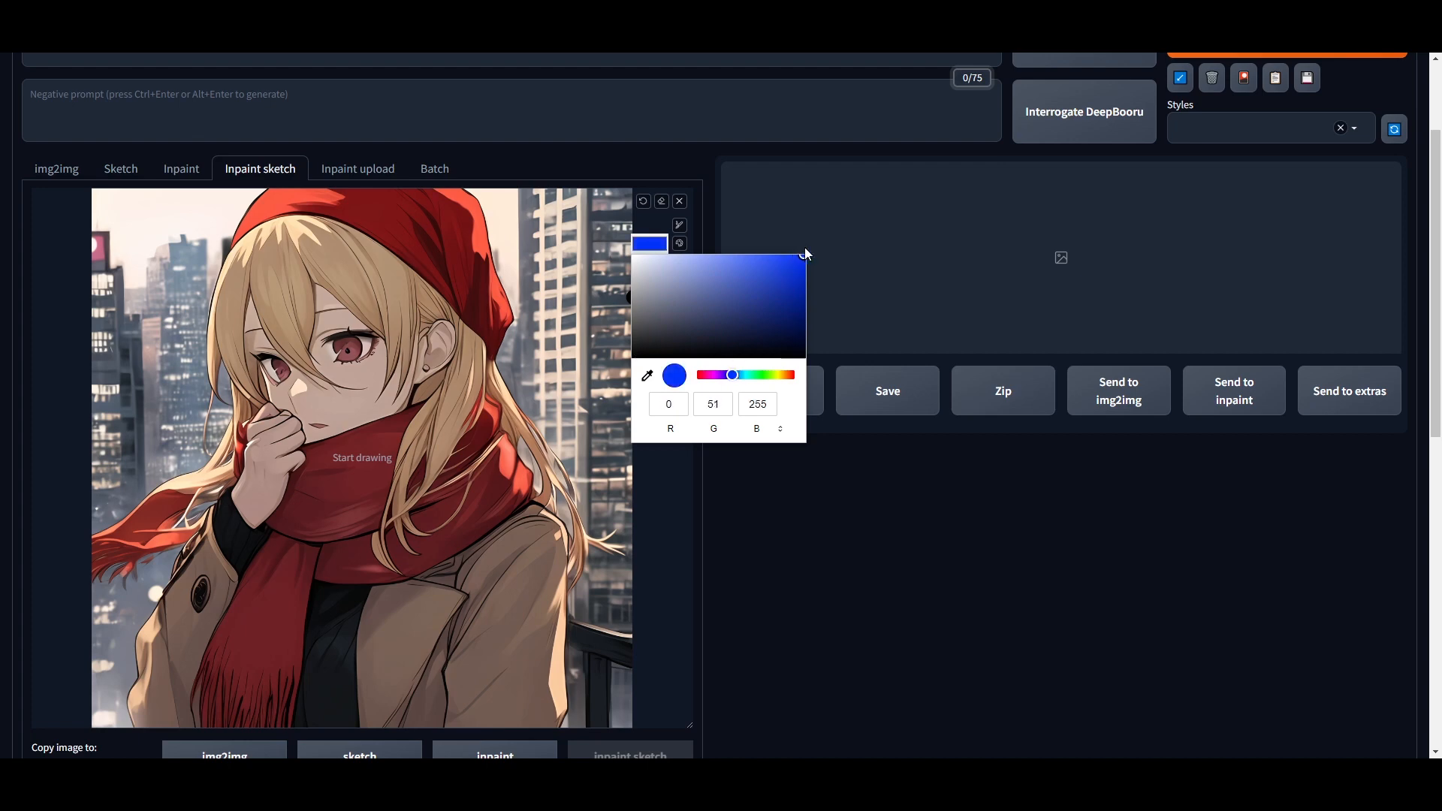
click(659, 230)
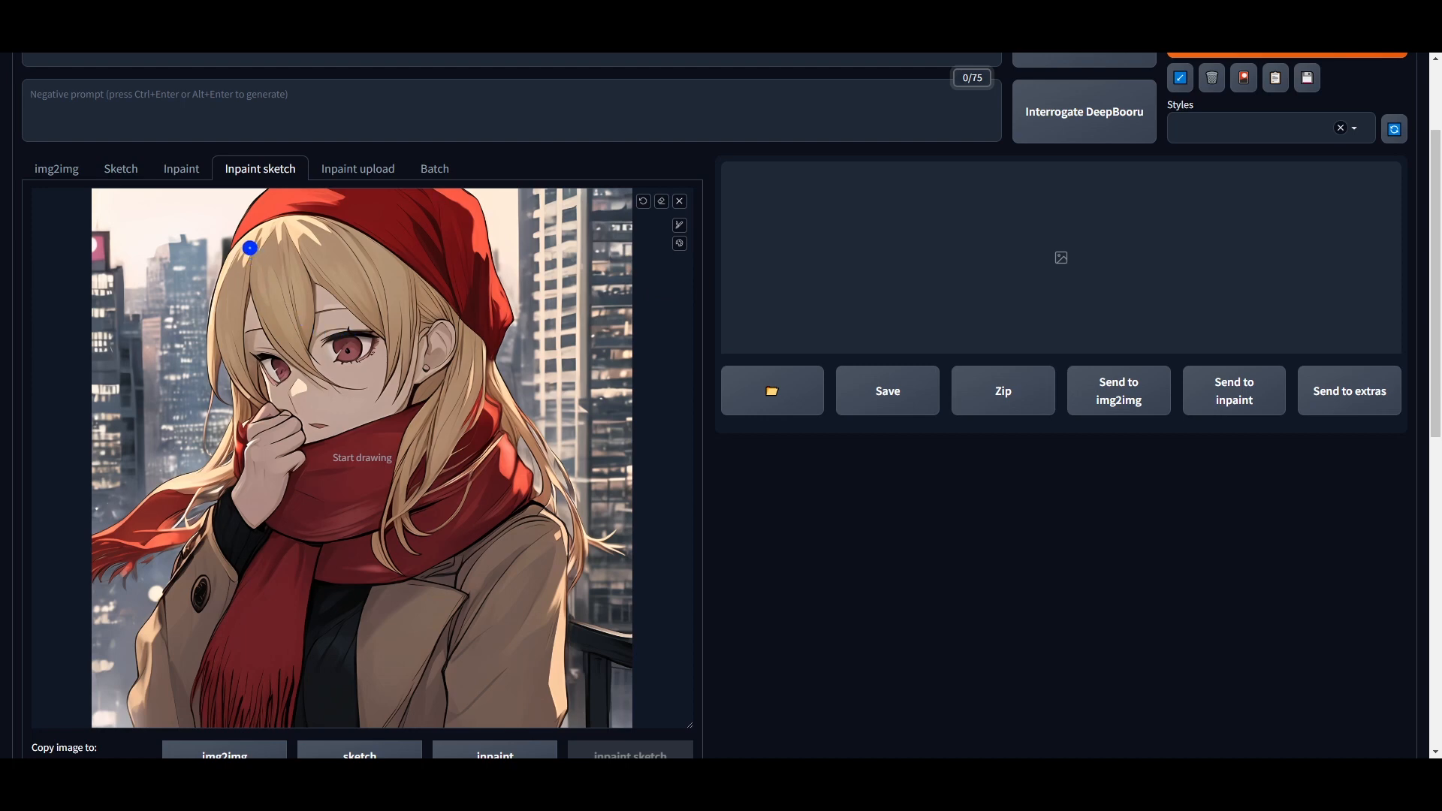
mouse_move(247, 242)
mouse_down()
mouse_move(266, 273)
mouse_move(257, 242)
mouse_move(257, 257)
mouse_move(285, 238)
mouse_move(275, 267)
mouse_move(296, 243)
mouse_move(313, 257)
mouse_move(290, 262)
mouse_move(359, 239)
mouse_up()
Step: Replace "green eyes" in the prompt so that it reads "woman, blue flowers"
scroll(579, 284, up, 2)
drag(68, 169, 126, 168)
text(blue flowers)
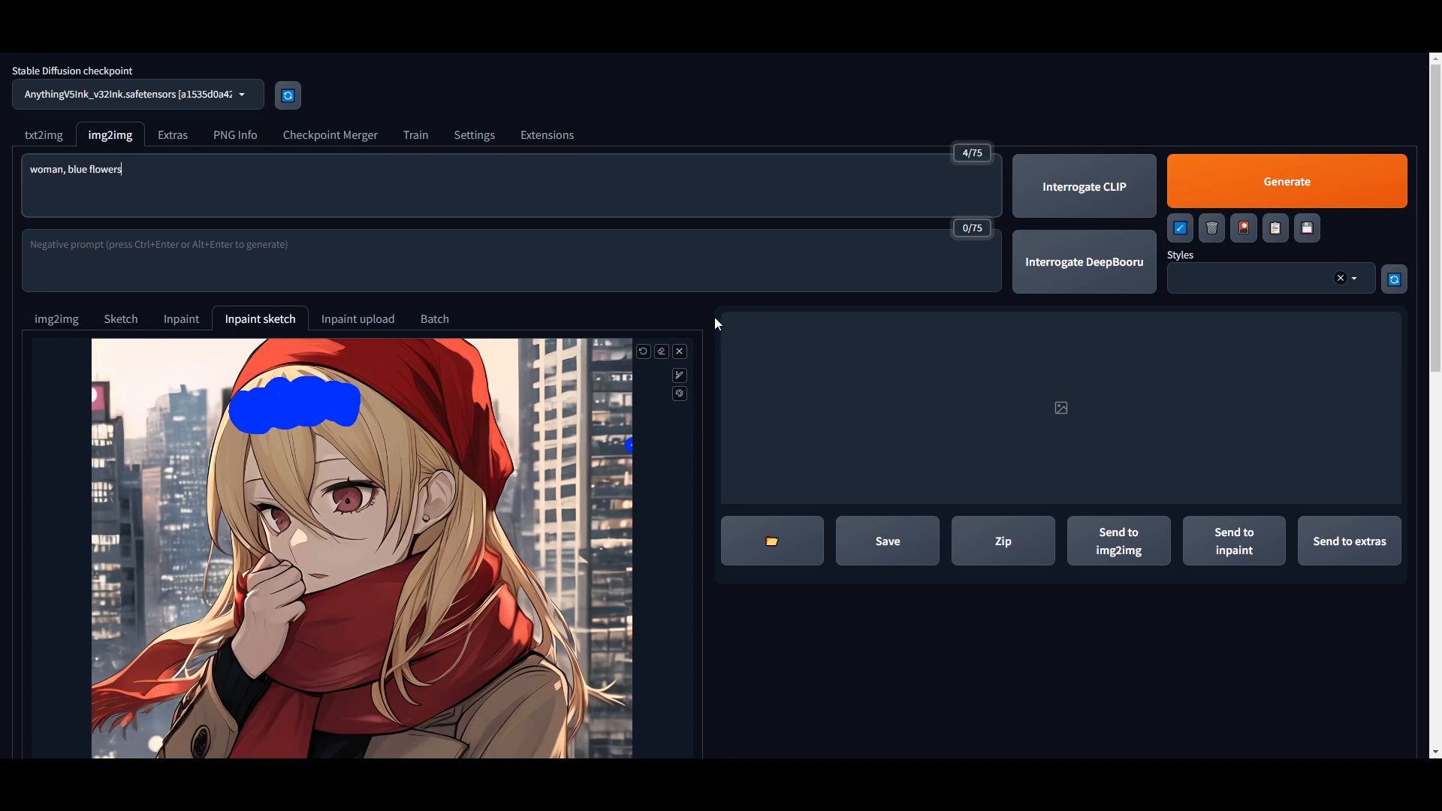
Step: Set the output width and height to 640 and the batch size to 4, and generate the images
scroll(717, 323, down, 2)
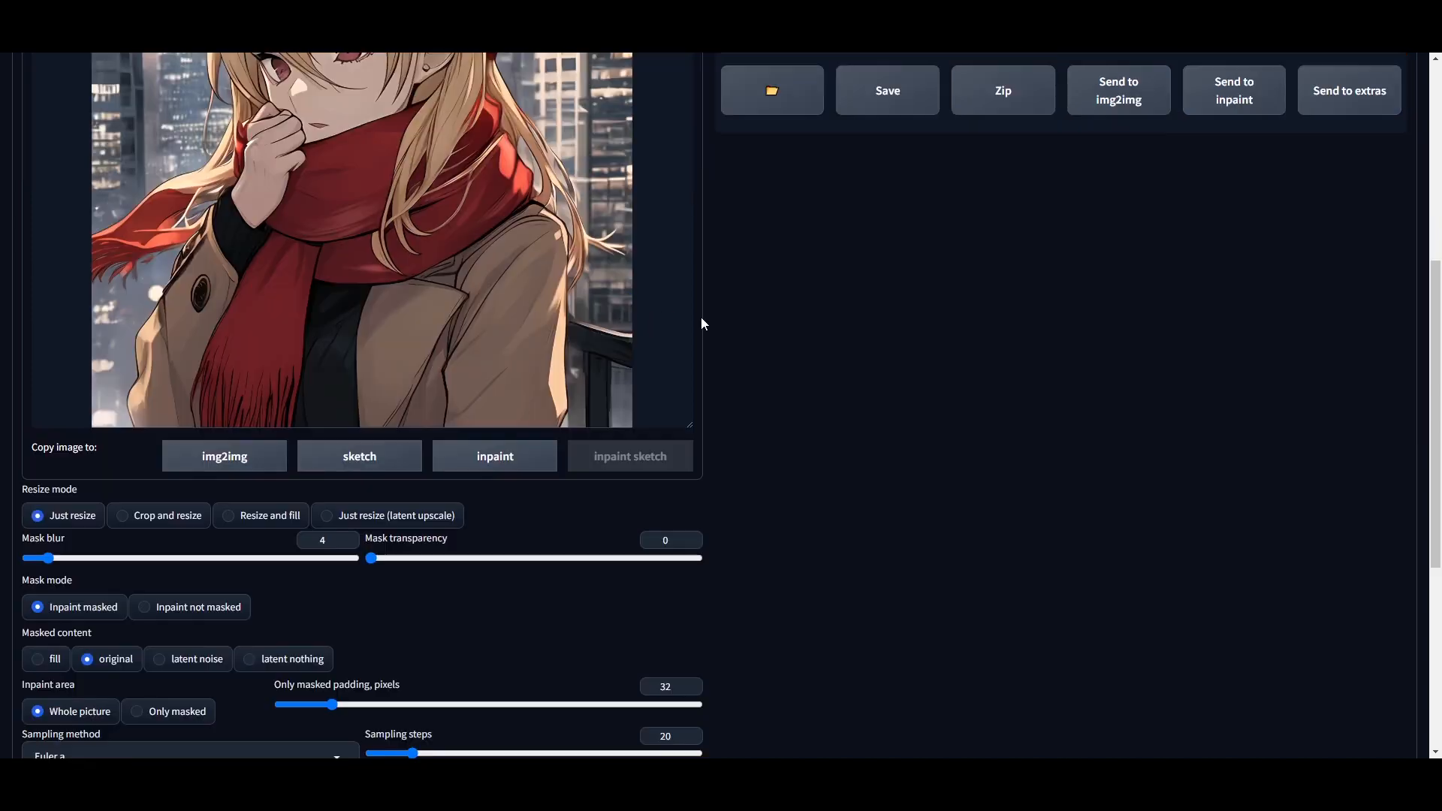
scroll(701, 317, down, 4)
scroll(700, 317, down, 5)
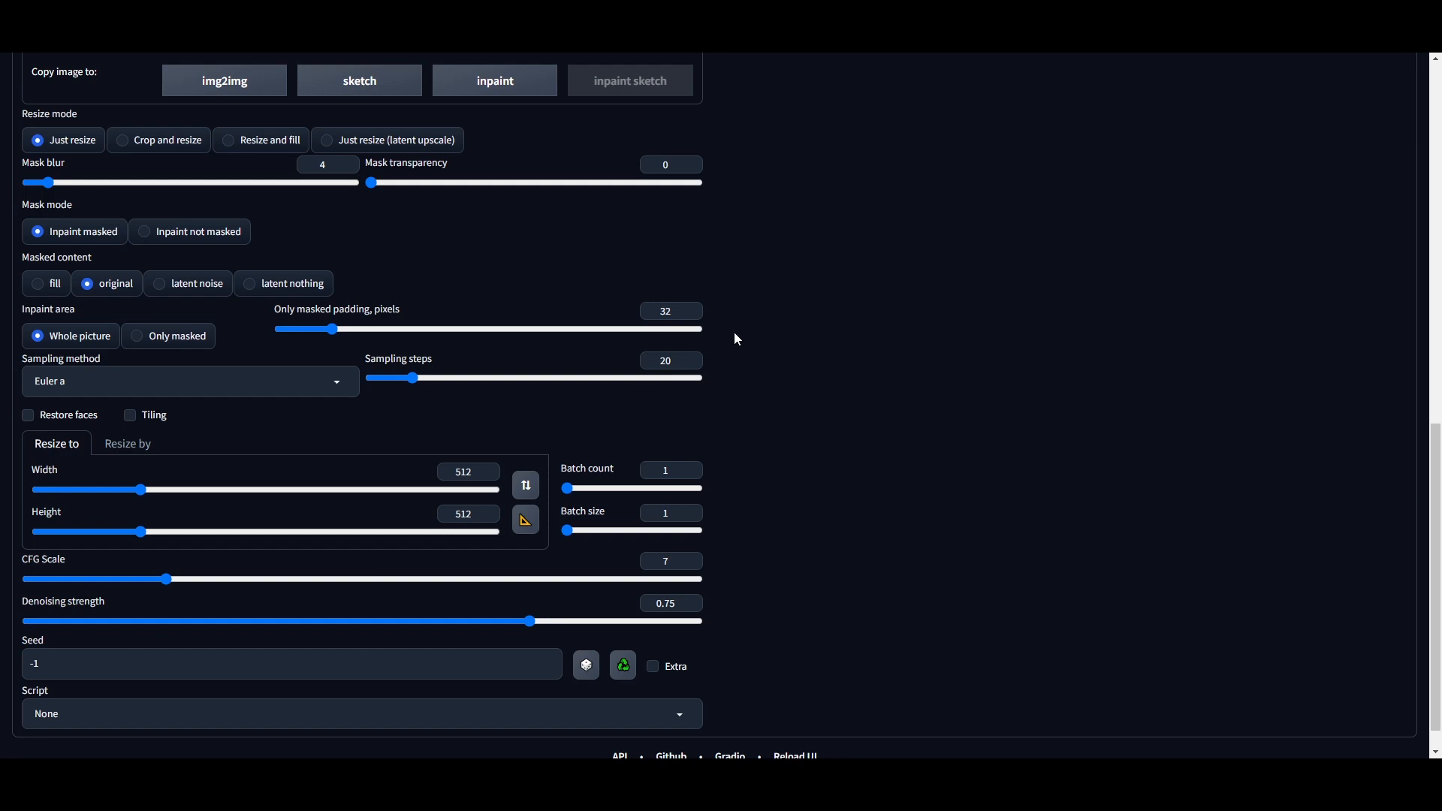
scroll(733, 331, down, 1)
drag(140, 456, 171, 456)
click(171, 499)
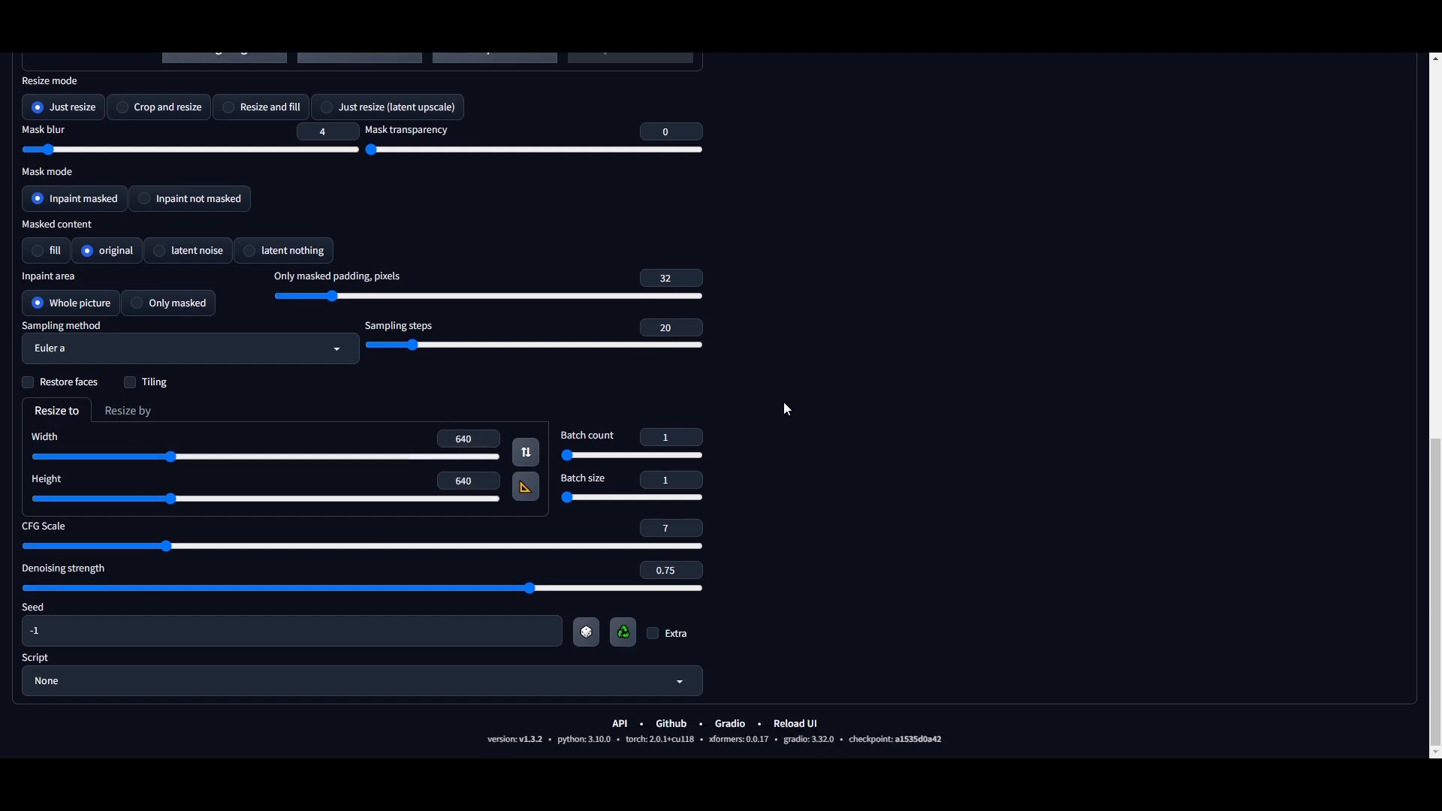
drag(572, 498, 620, 499)
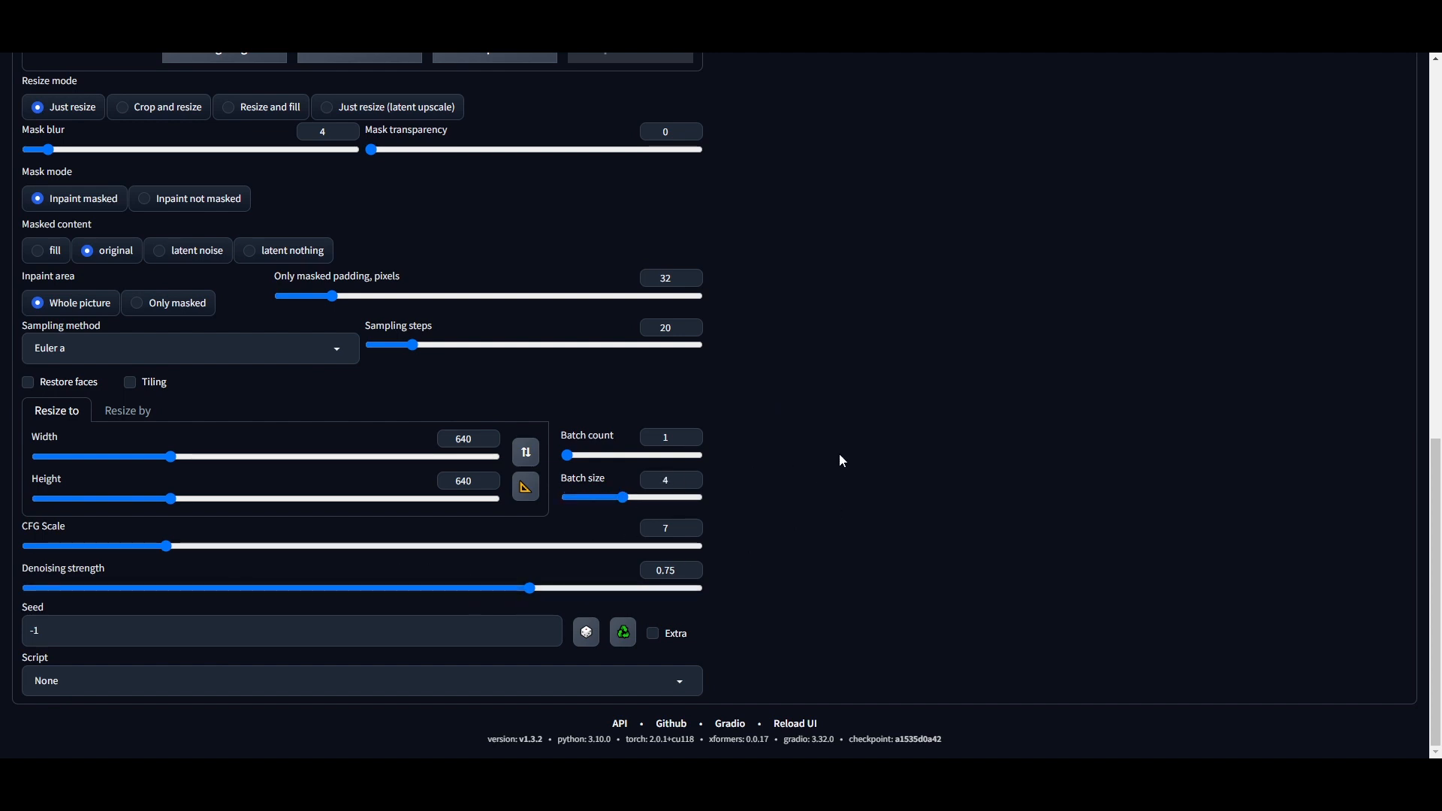
scroll(764, 399, up, 10)
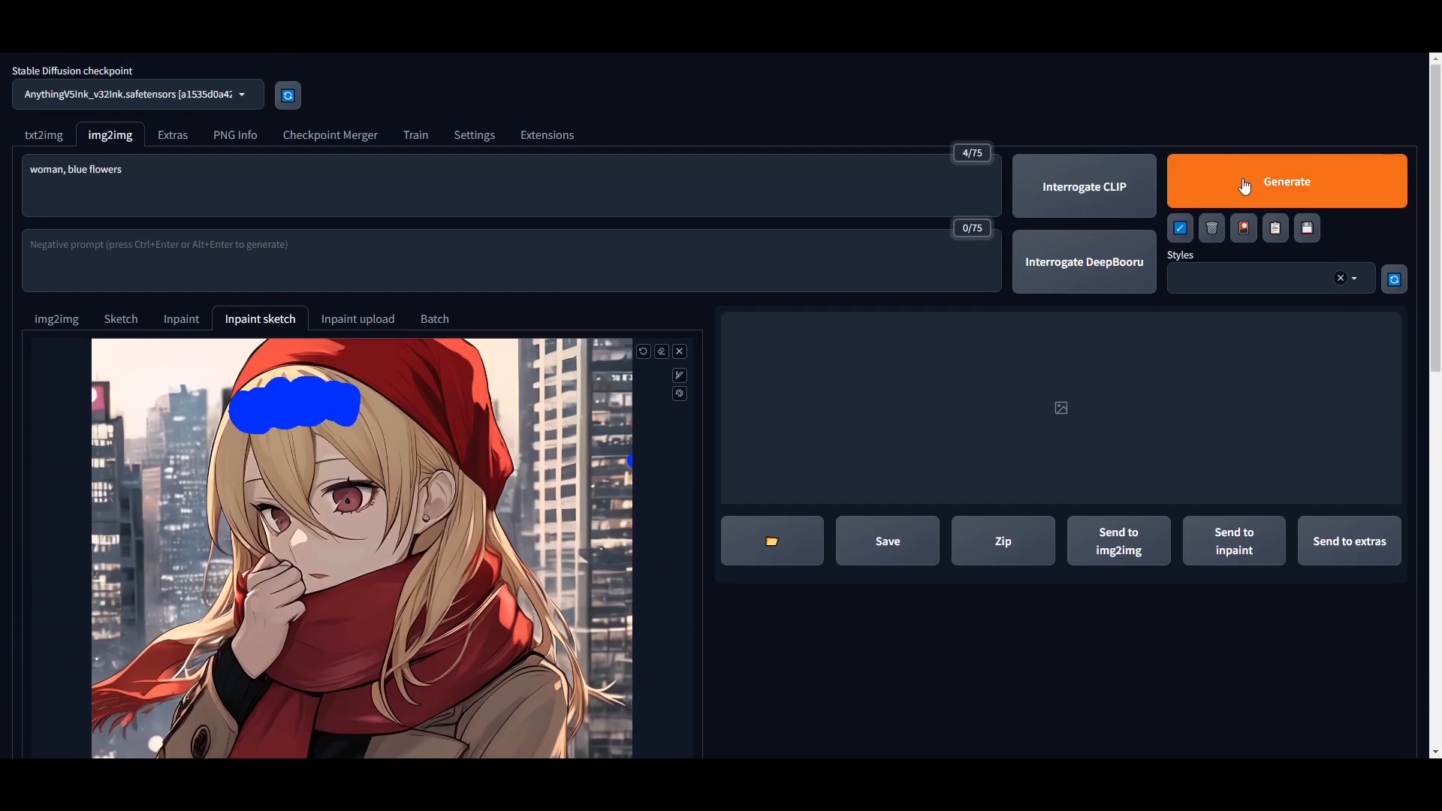
click(1244, 187)
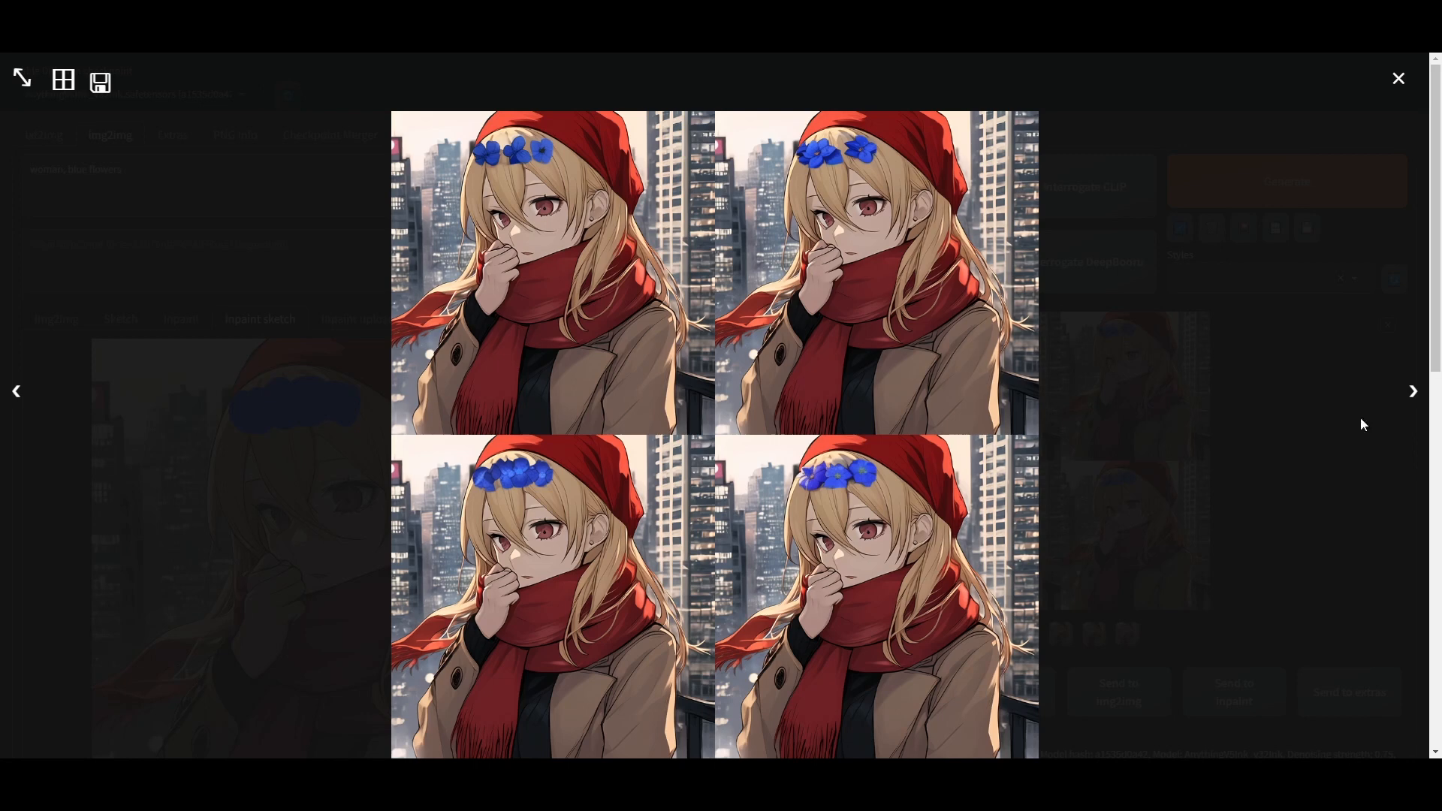
Step: Look through the blue-flower variations one by one at full size and close the viewer
click(1408, 393)
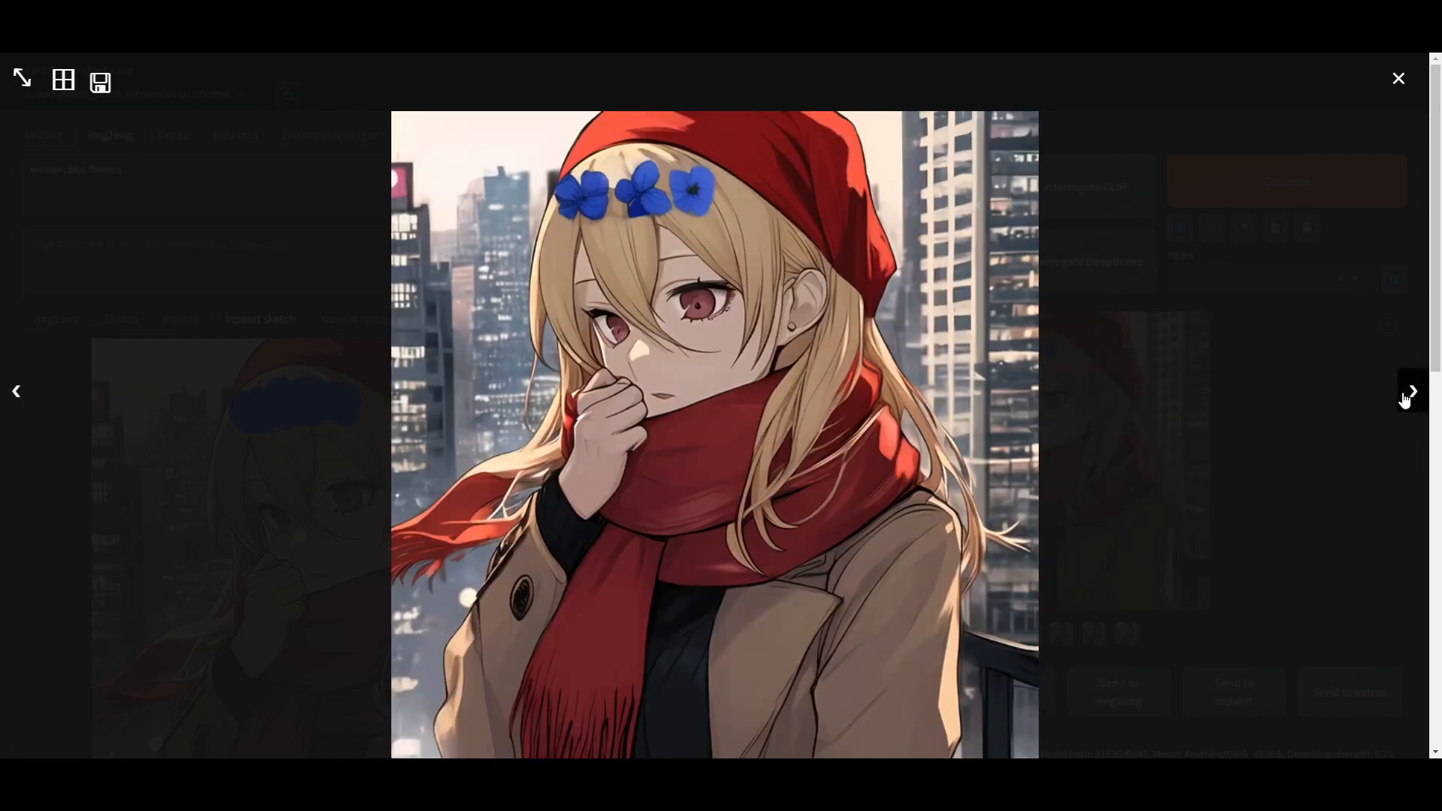
click(1404, 398)
click(1404, 398)
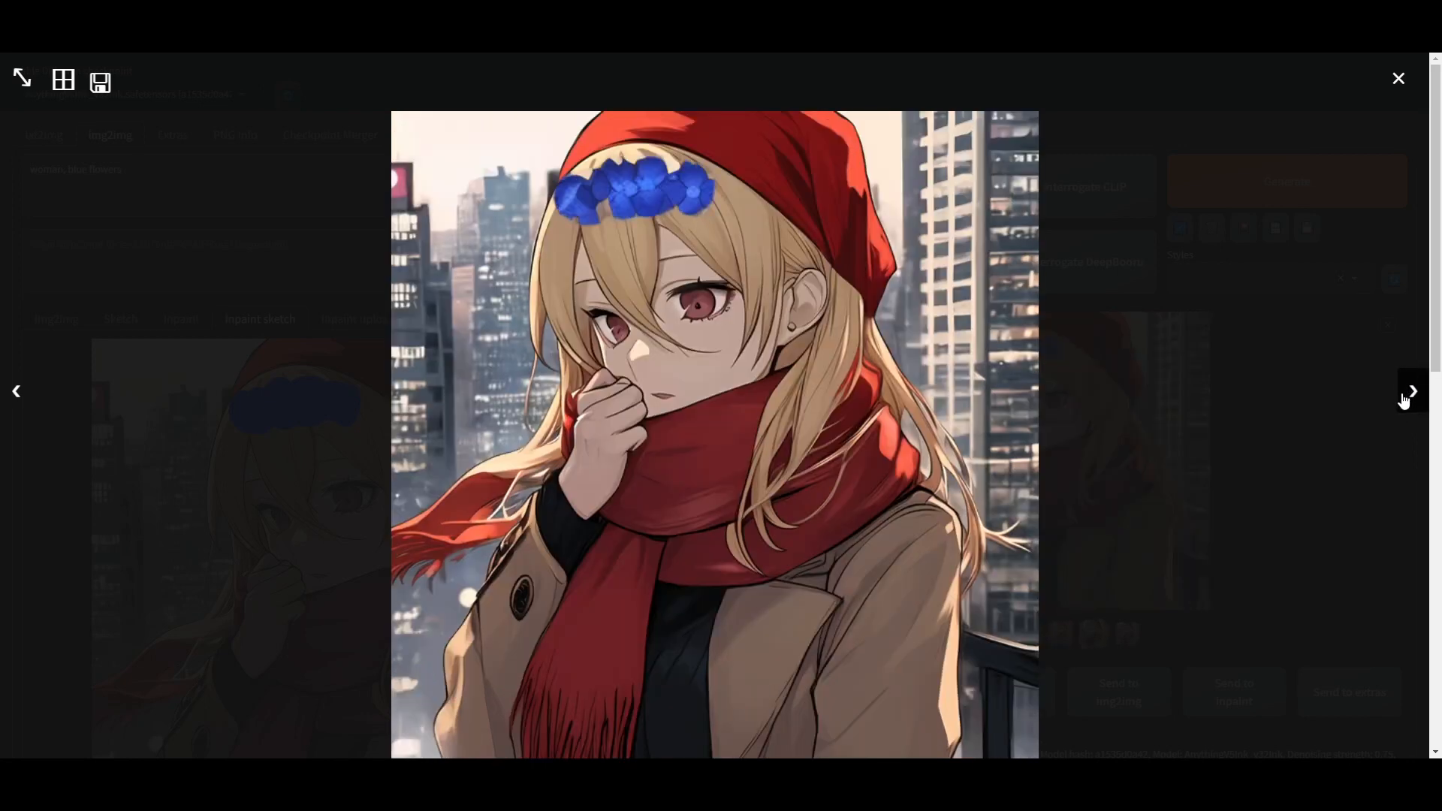
click(1404, 398)
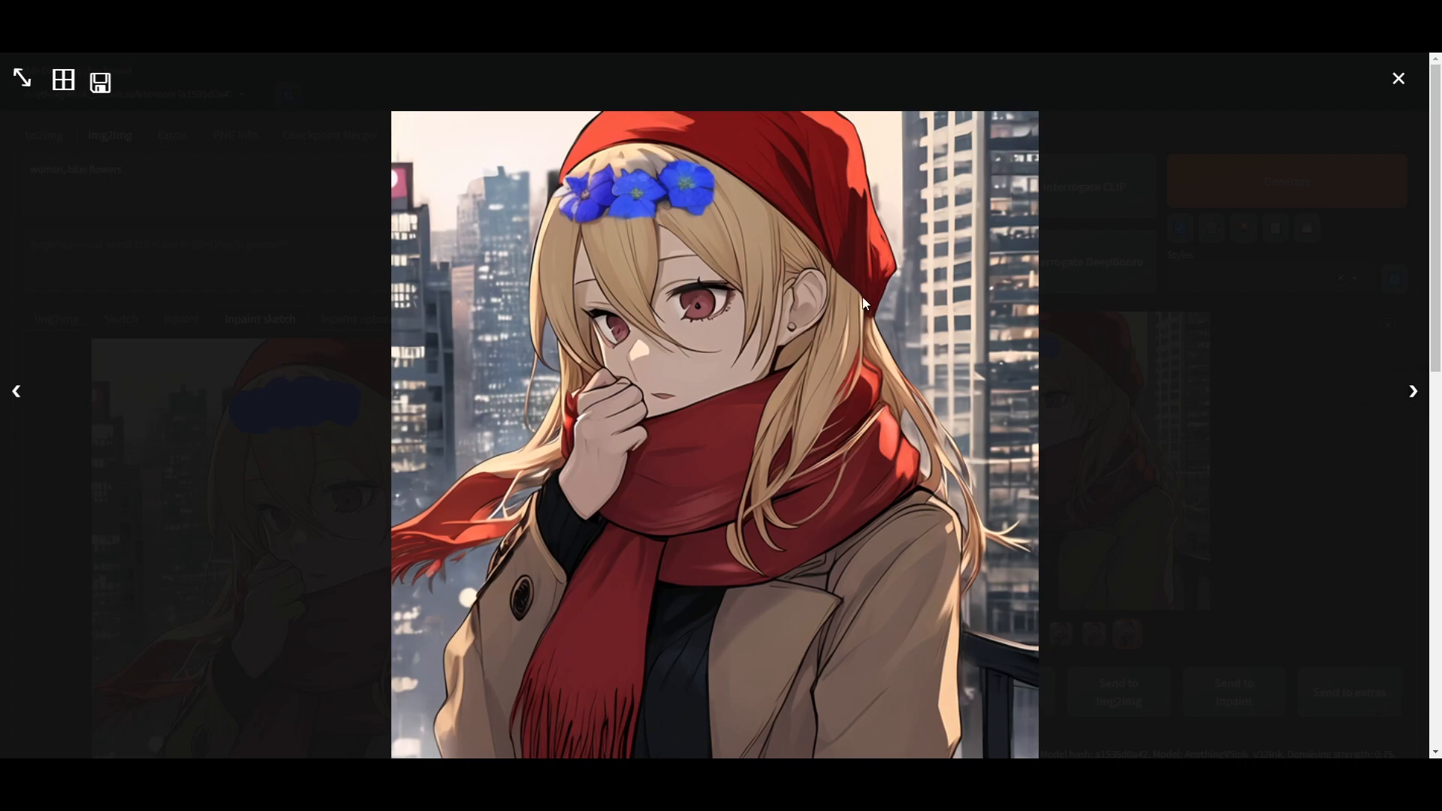
click(1104, 377)
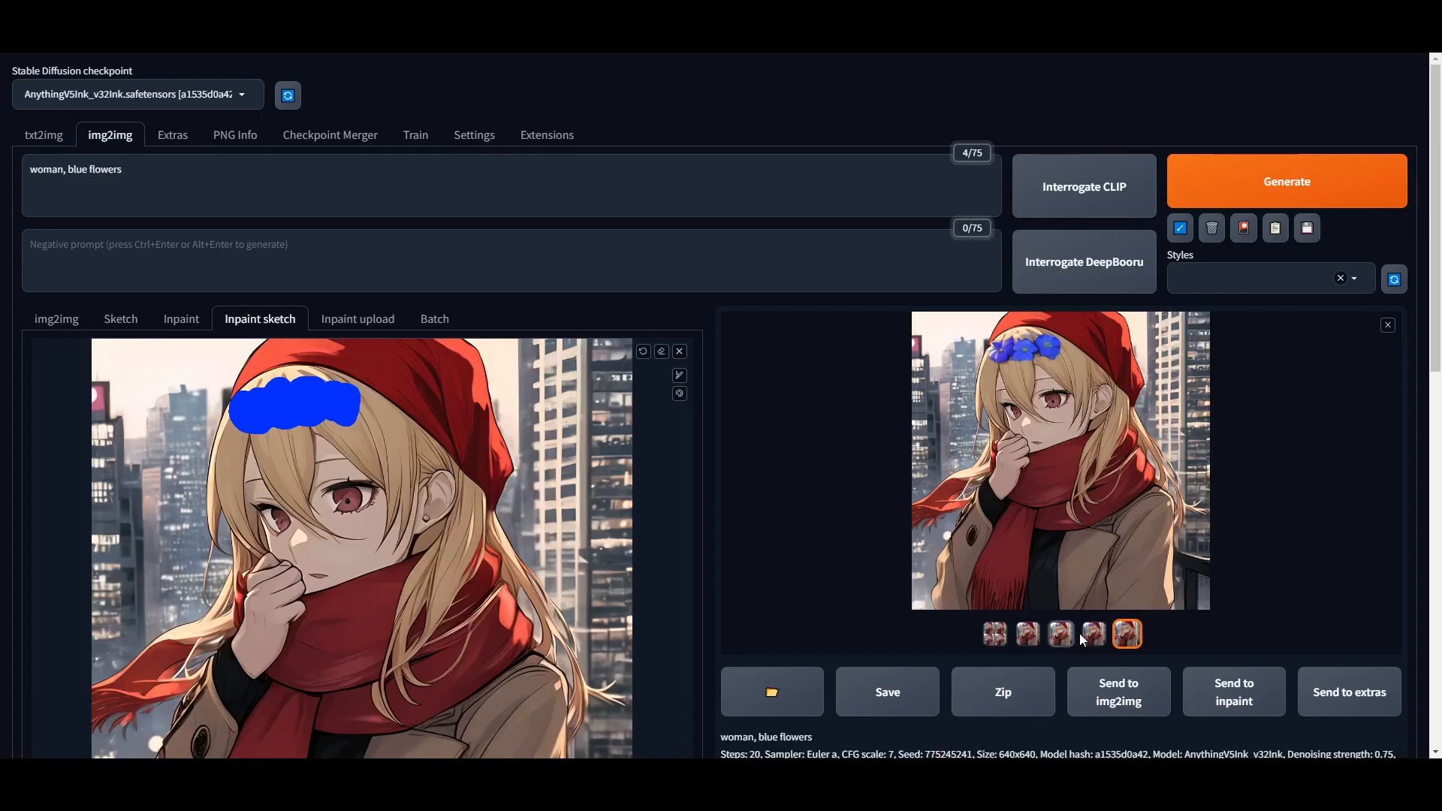
Step: Open the img2img-images output folder and browse the images in its 2023-06-12 subfolder
scroll(1079, 490, down, 2)
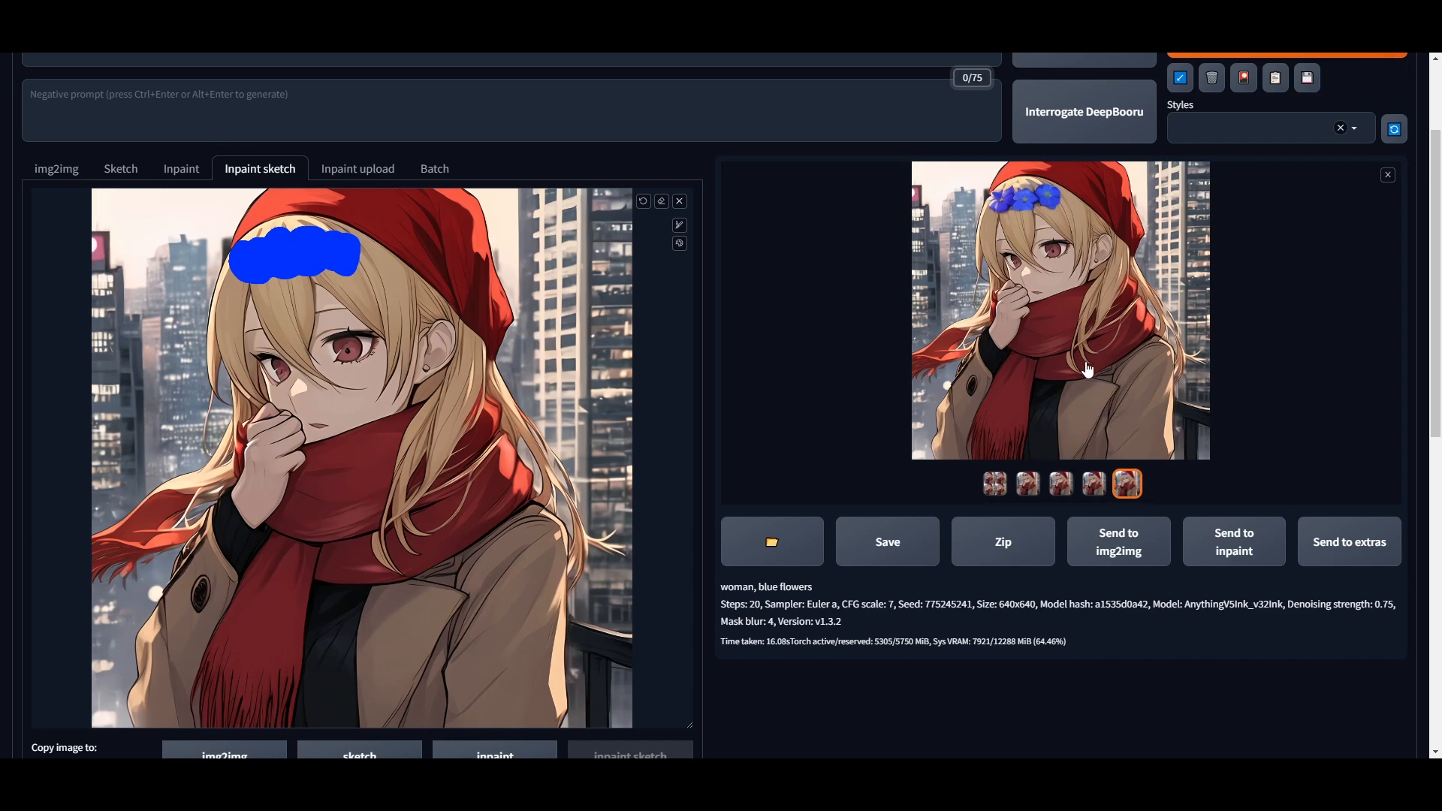
click(772, 542)
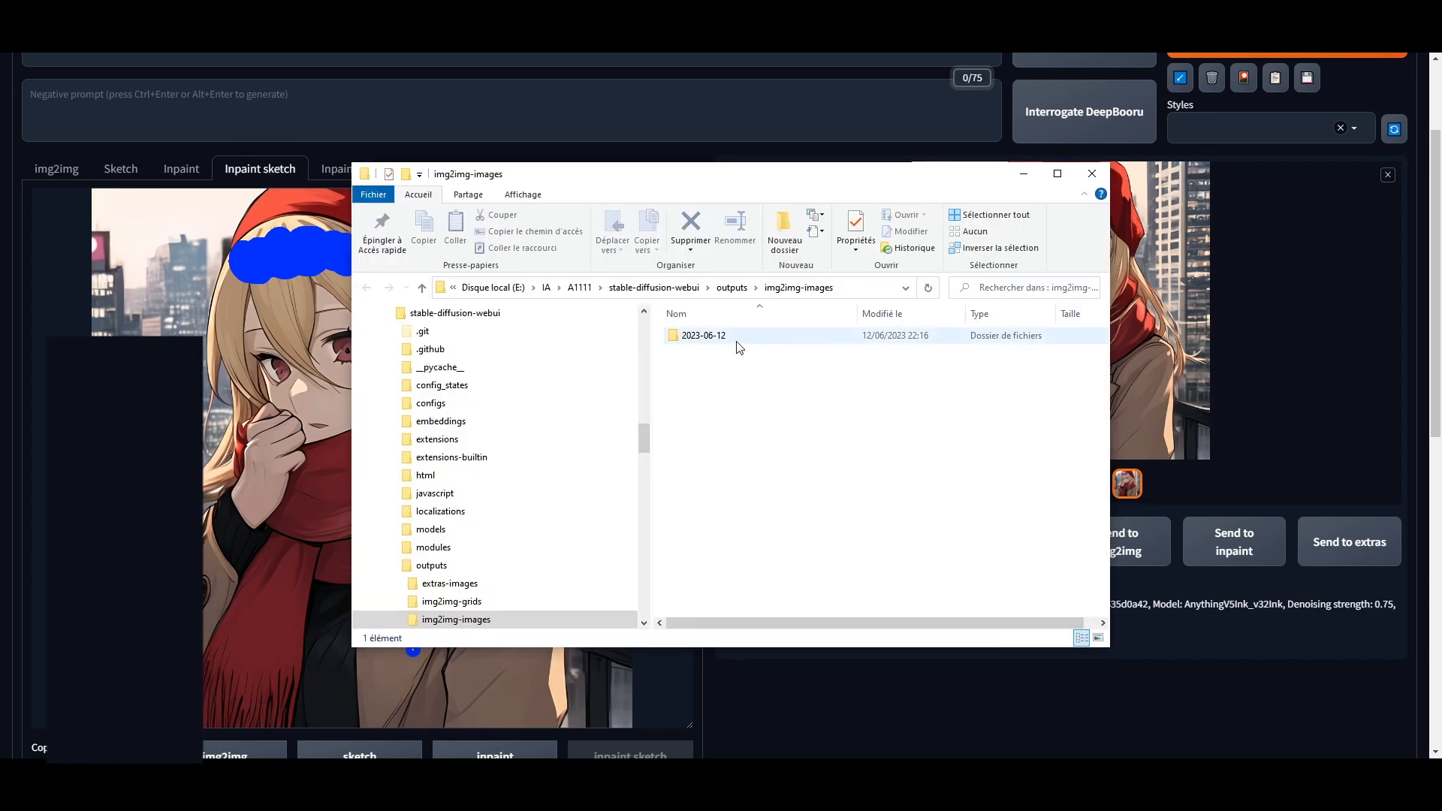
double_click(736, 342)
scroll(1039, 601, down, 10)
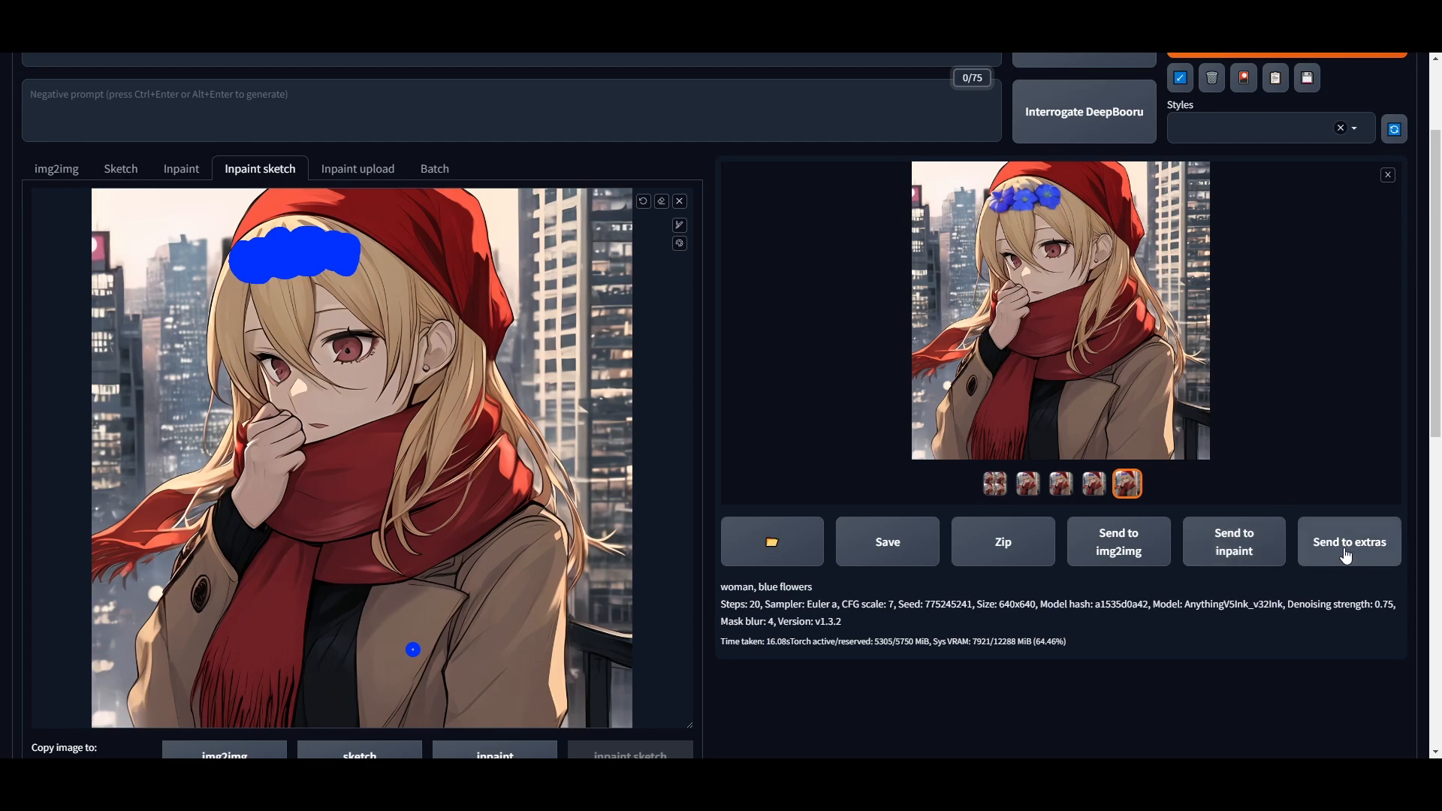
Step: Check the last blue-flower result at full size and load it as the new Inpaint sketch source image
click(993, 339)
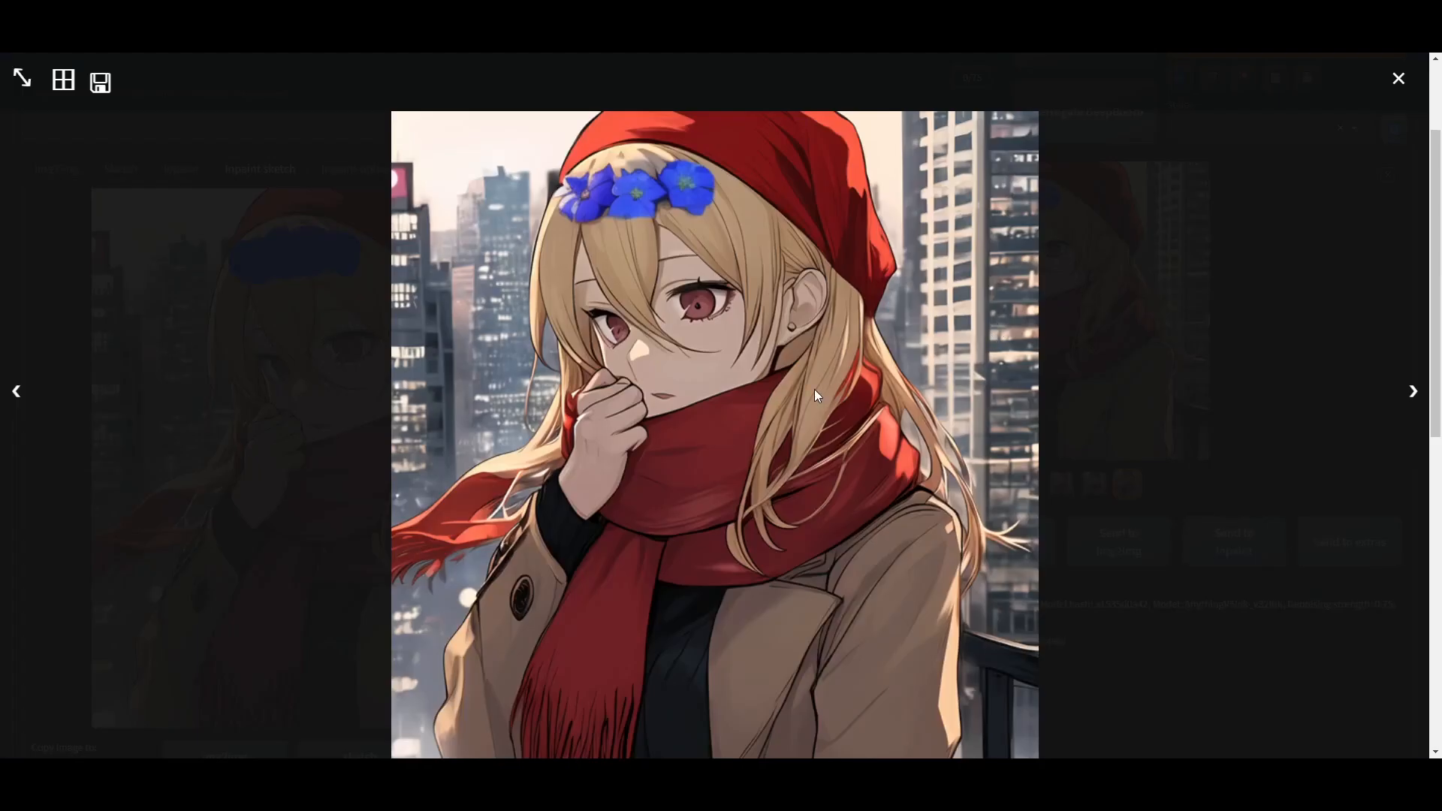
click(811, 368)
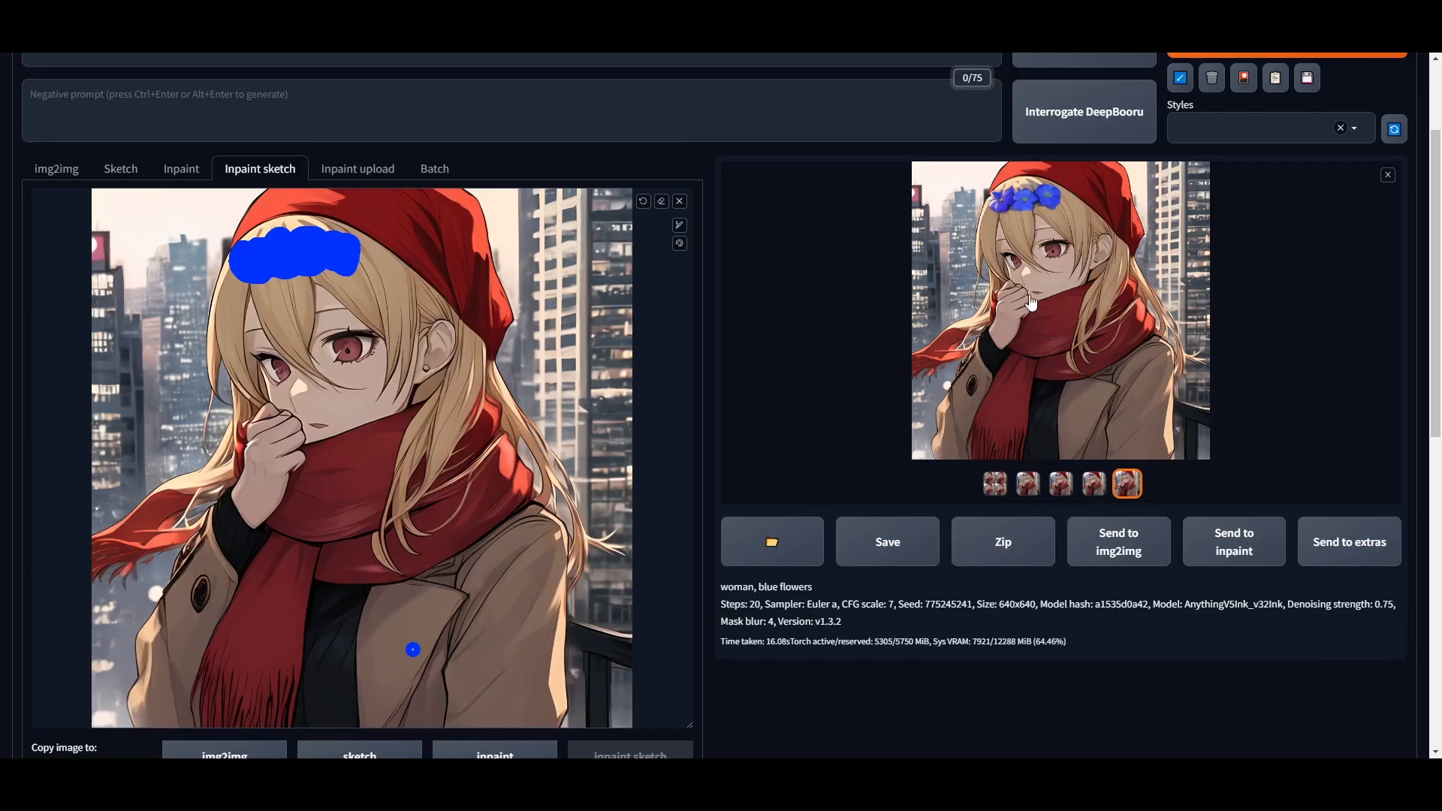
drag(1073, 294, 346, 376)
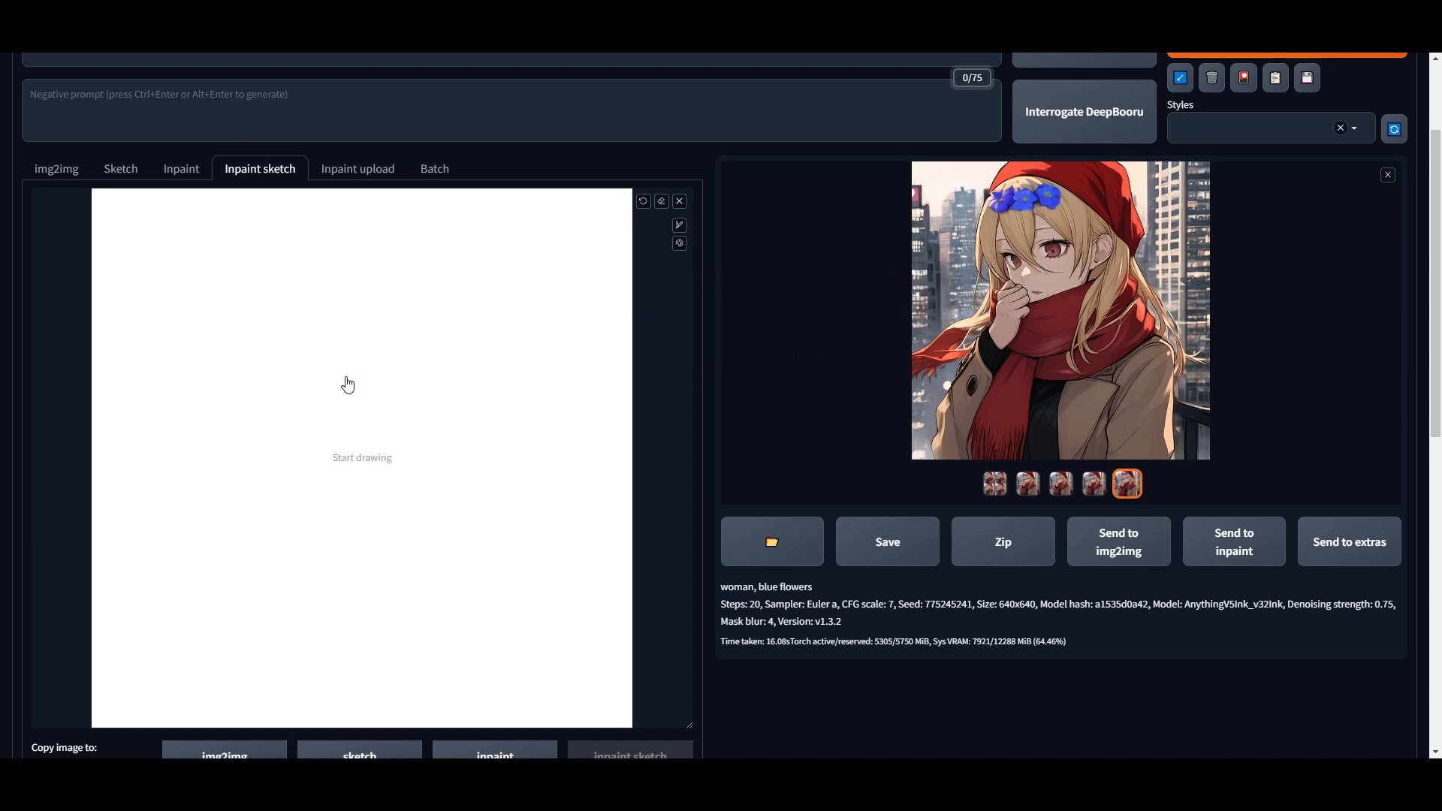
Step: Set the brush colour to magenta (RGB 223, 3, 252) and paint a blob on the hair above the ear
click(680, 245)
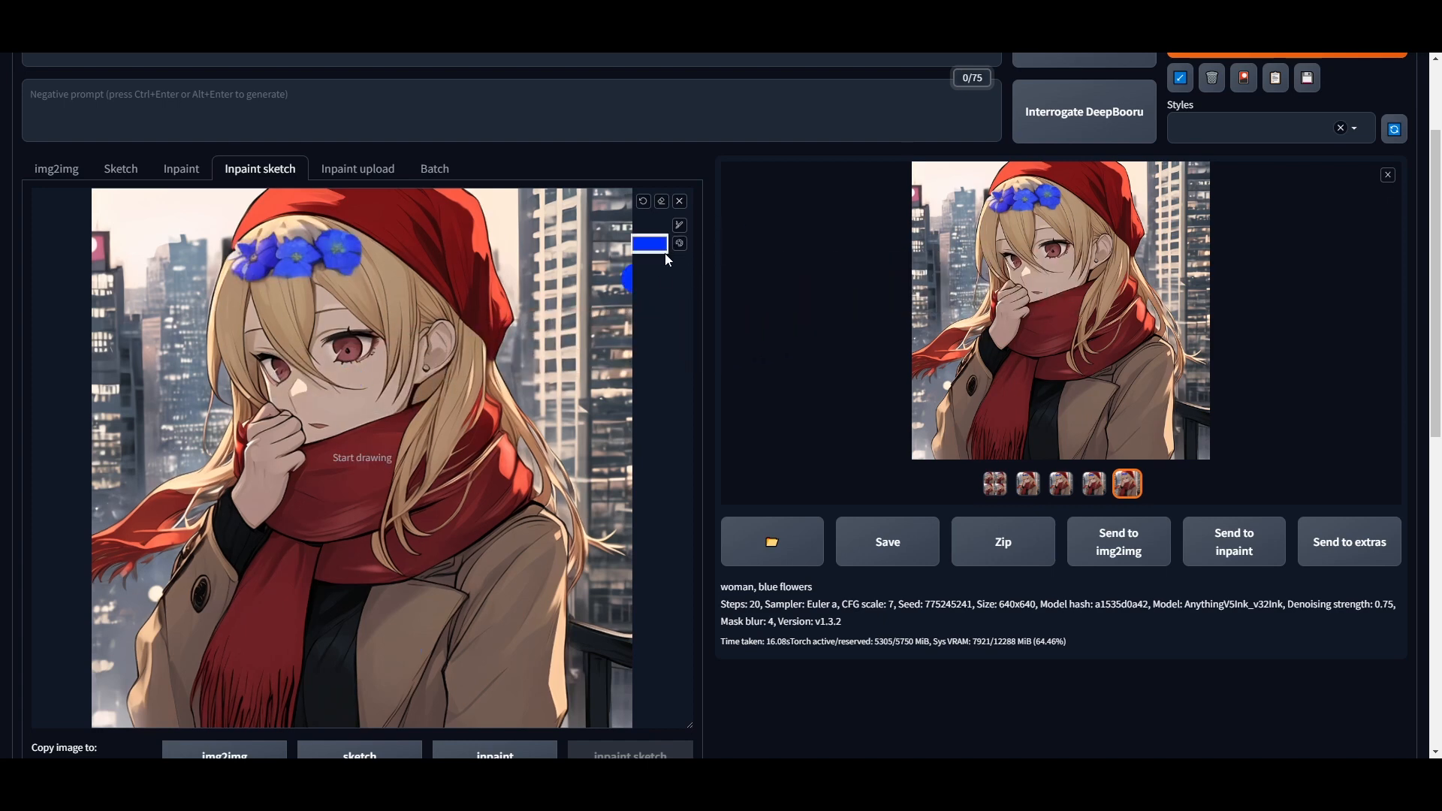
click(650, 247)
click(702, 375)
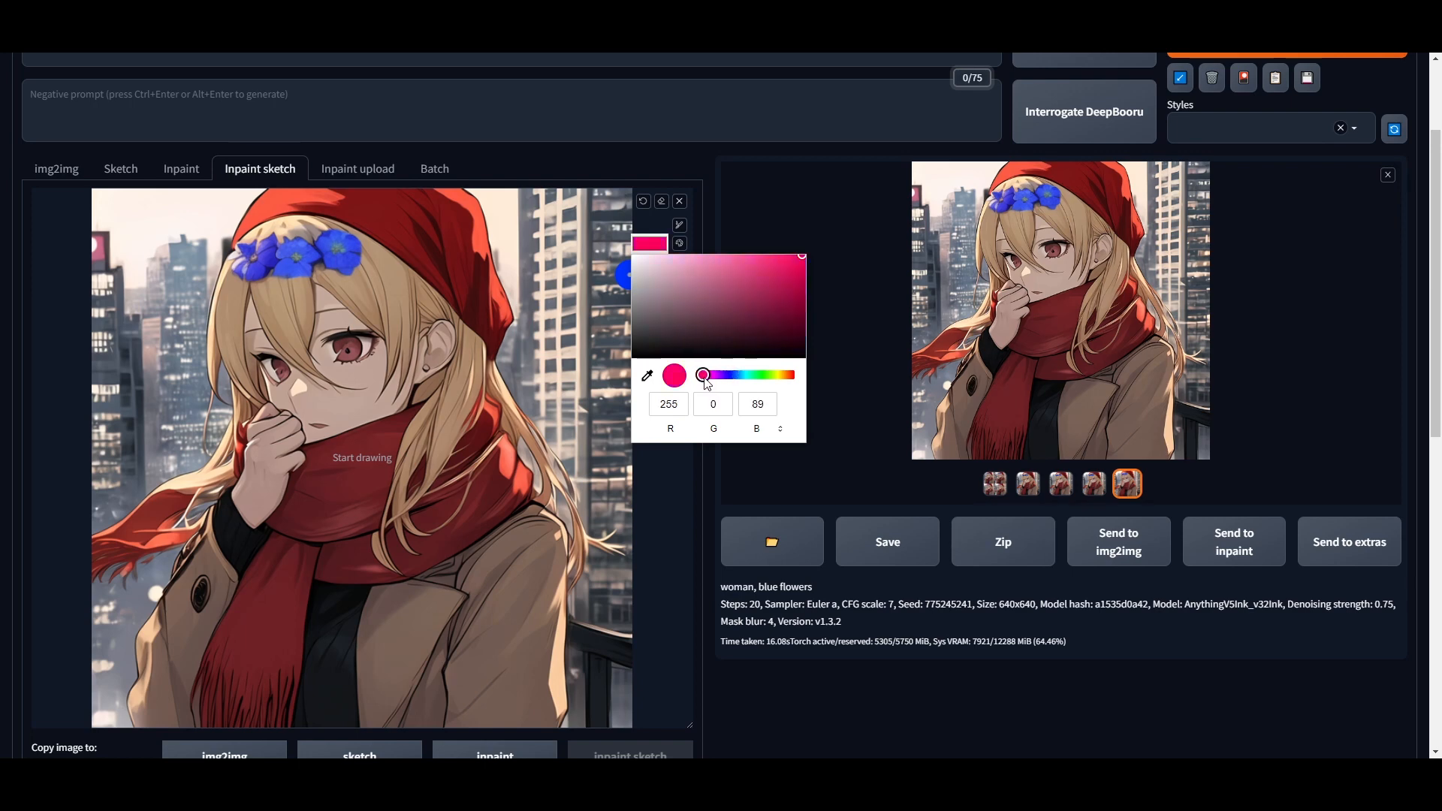
drag(707, 378, 716, 379)
click(802, 257)
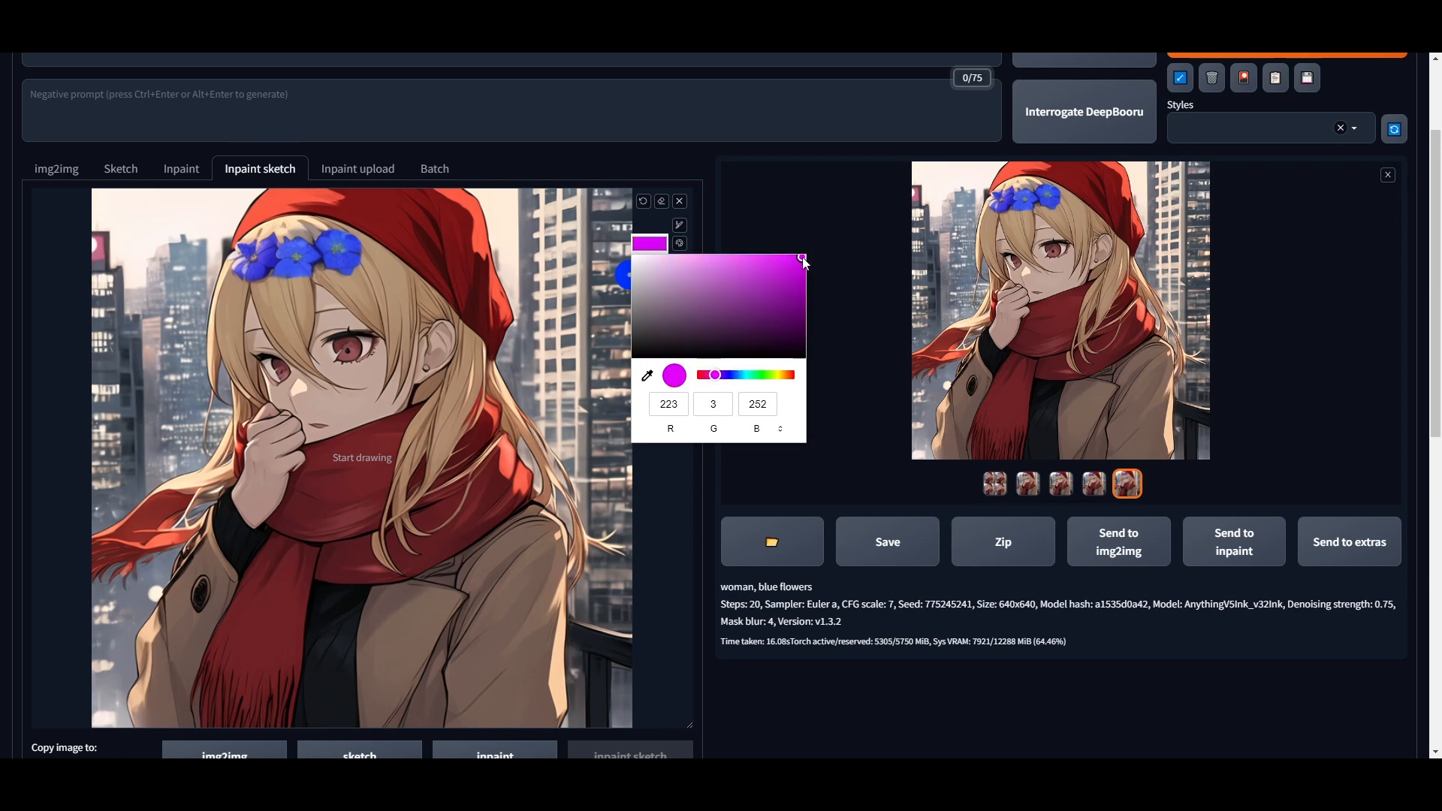
click(656, 229)
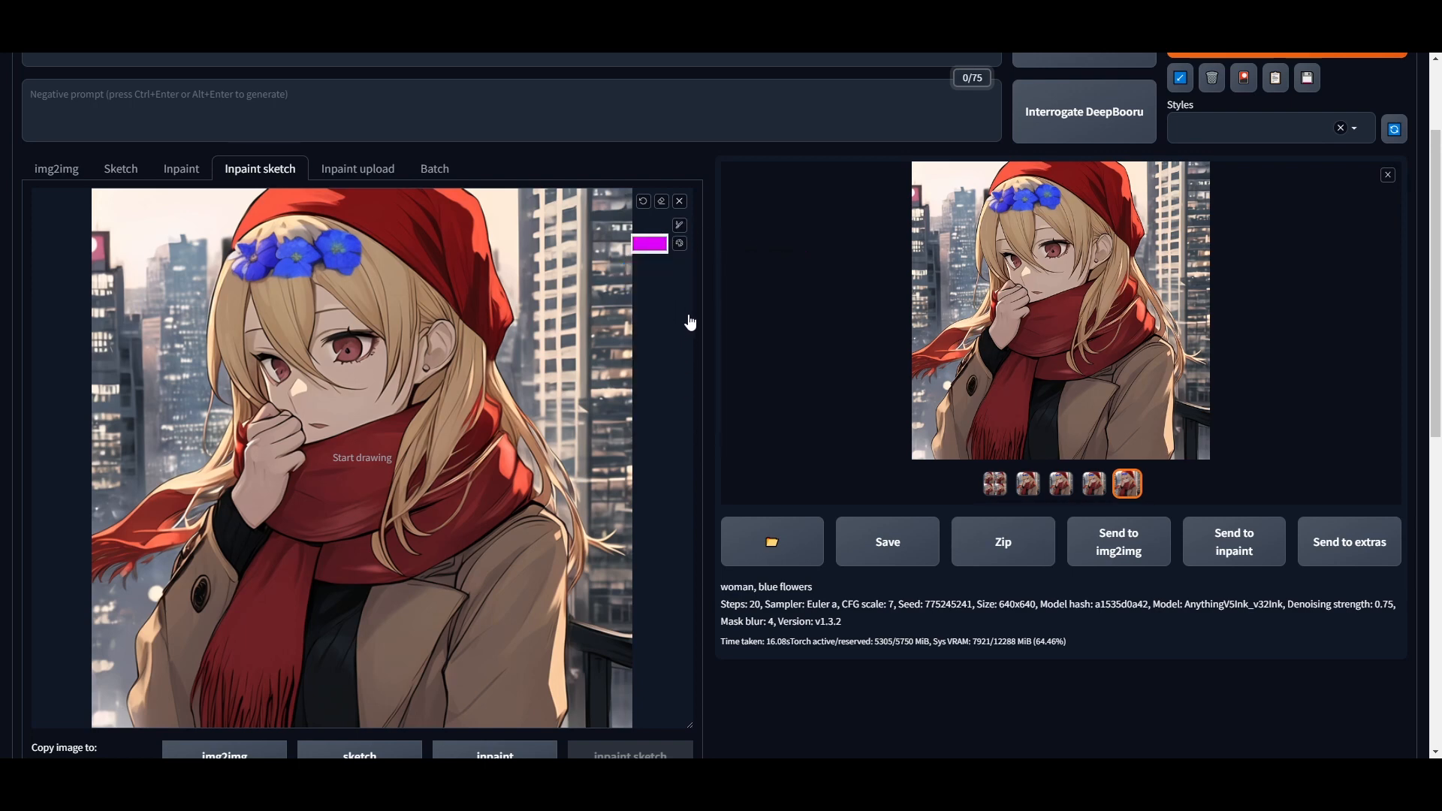
click(680, 243)
drag(386, 280, 401, 284)
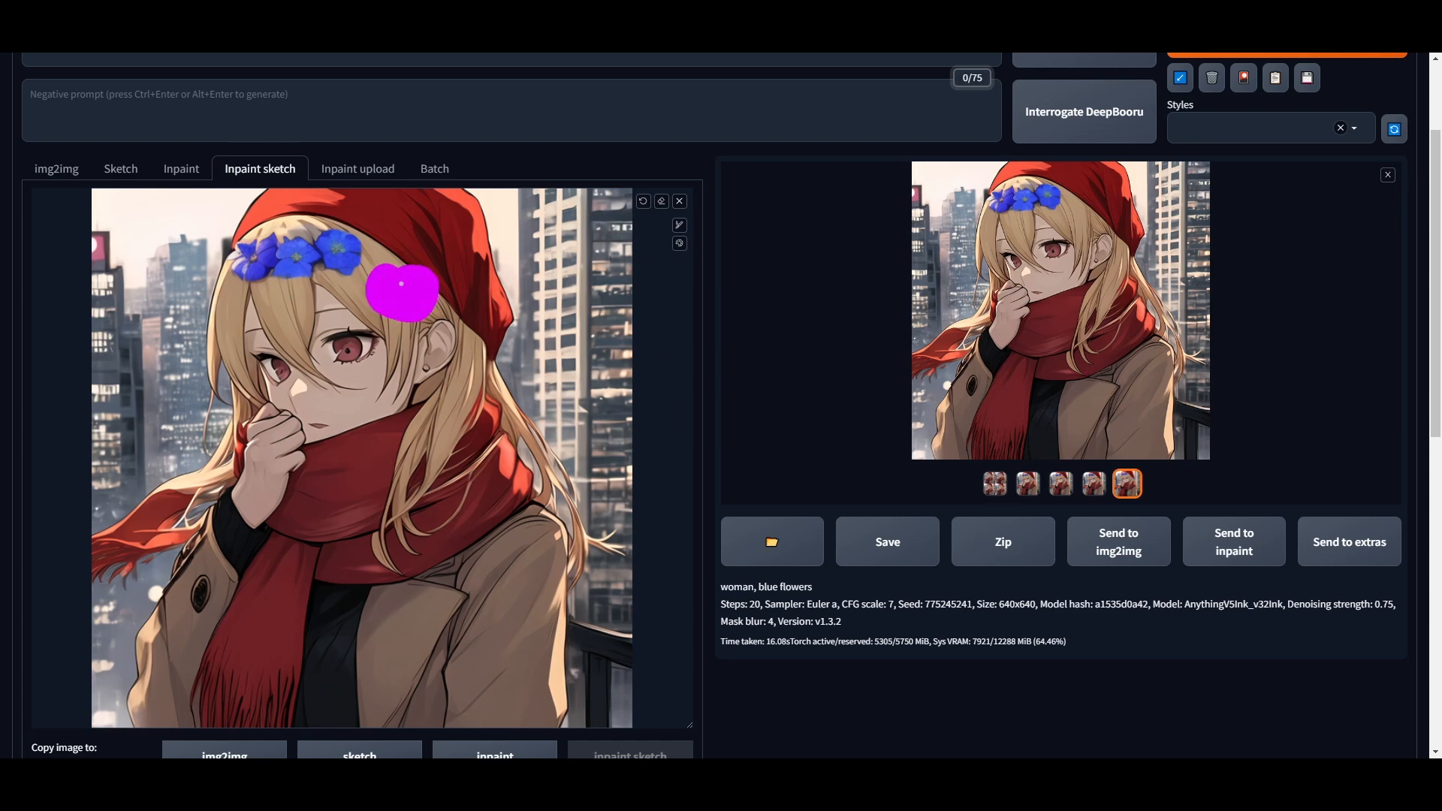
Step: Change the prompt to "woman, purple flowers" and generate a new batch
scroll(76, 169, up, 3)
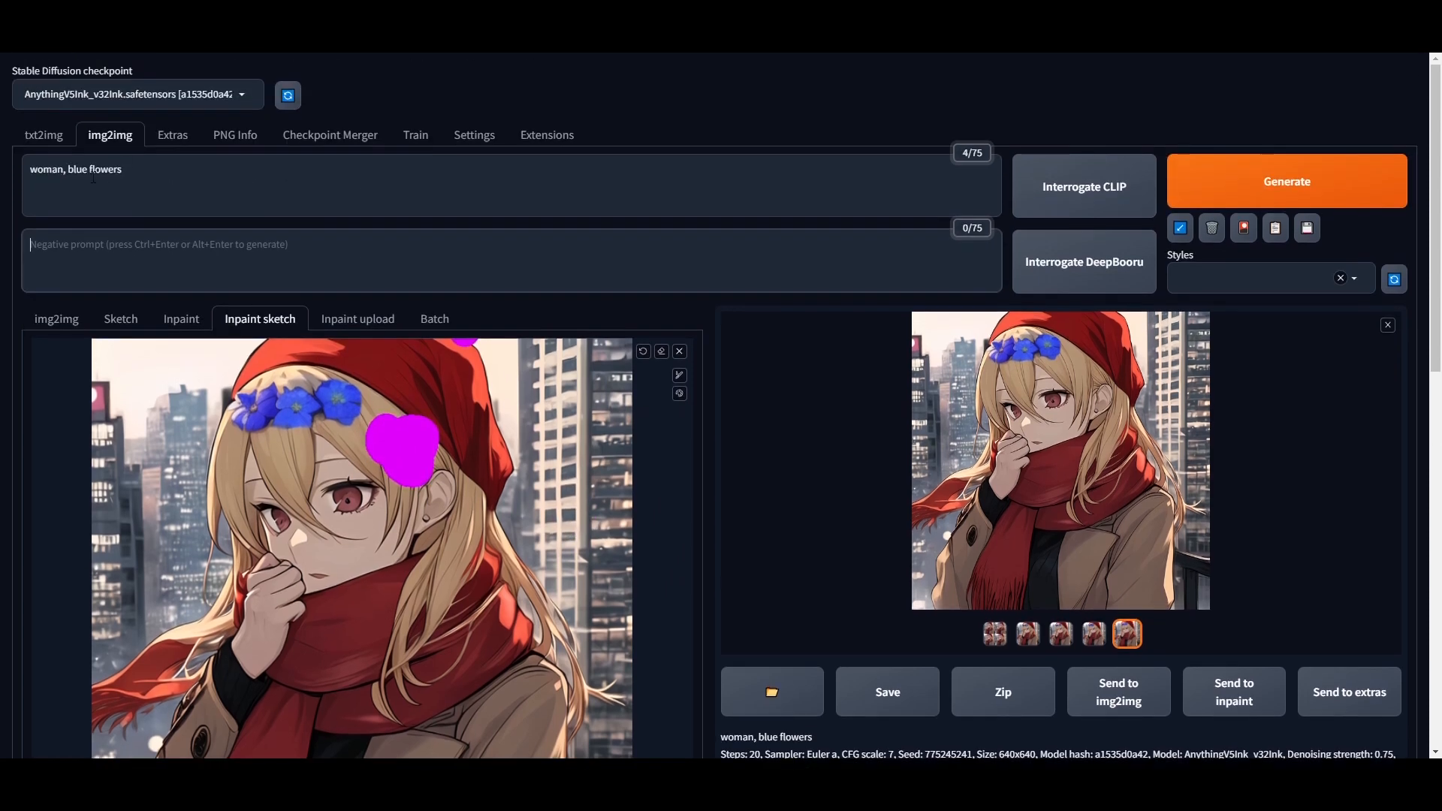
text(purp)
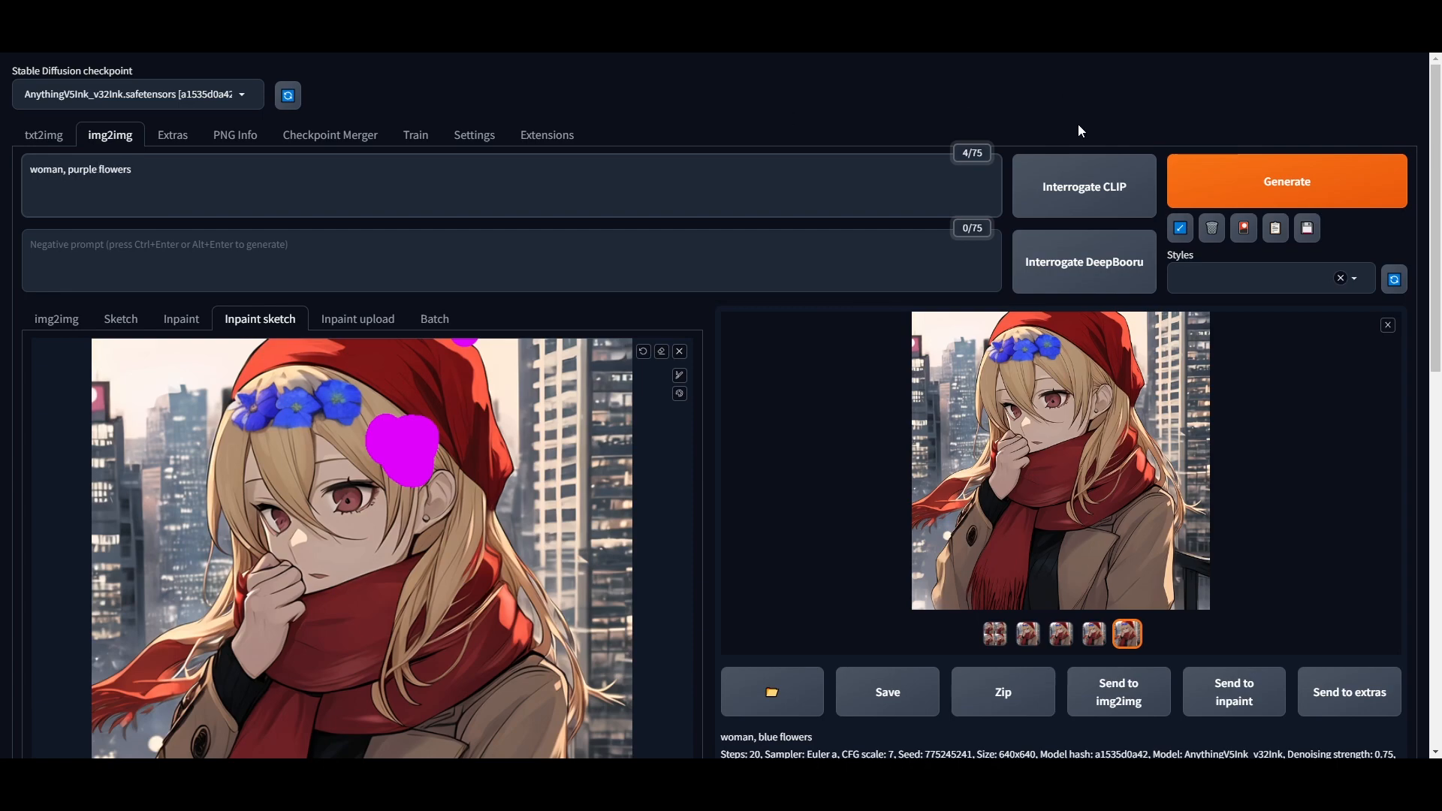
click(1237, 184)
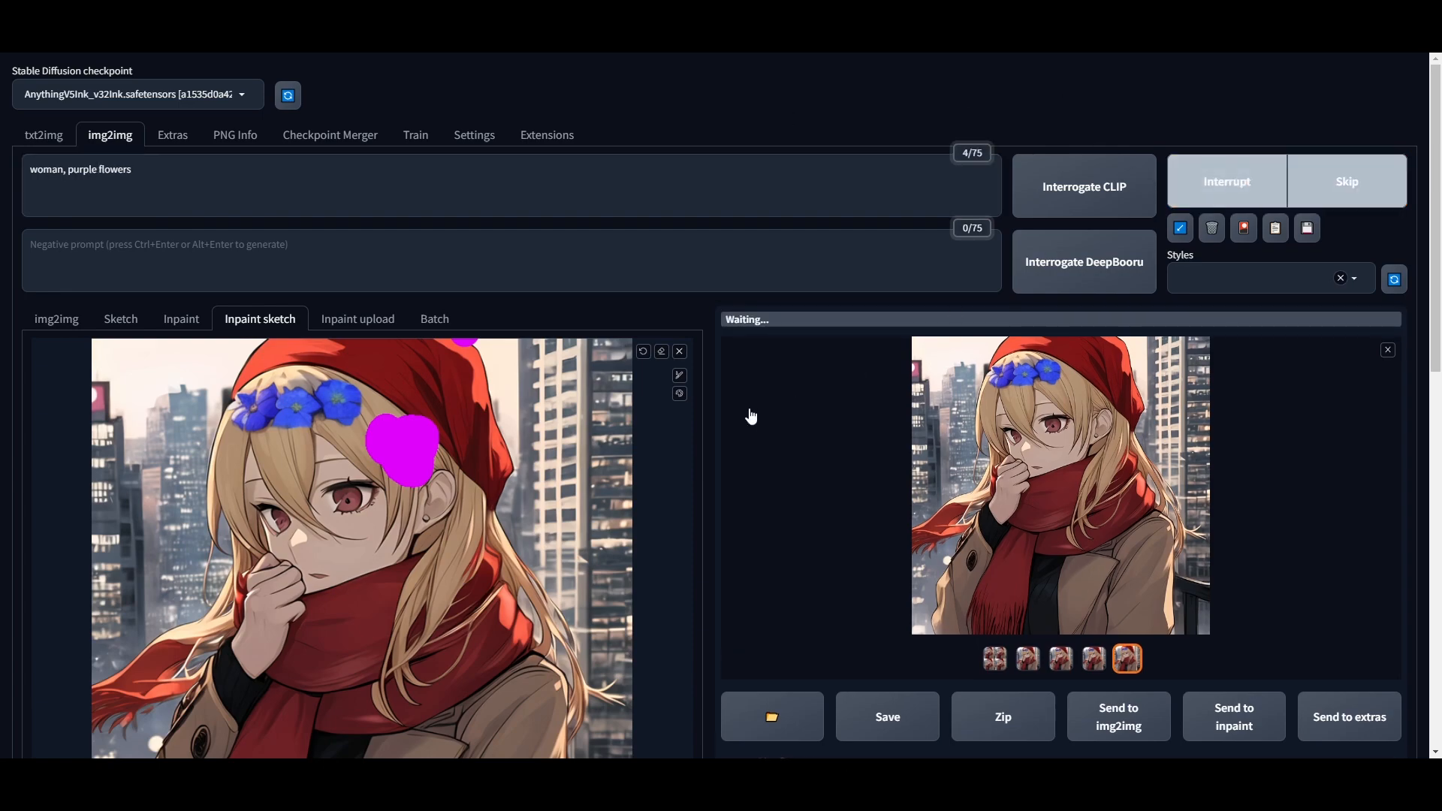
Step: View the purple-flower variations at full size and close the viewer
click(1092, 454)
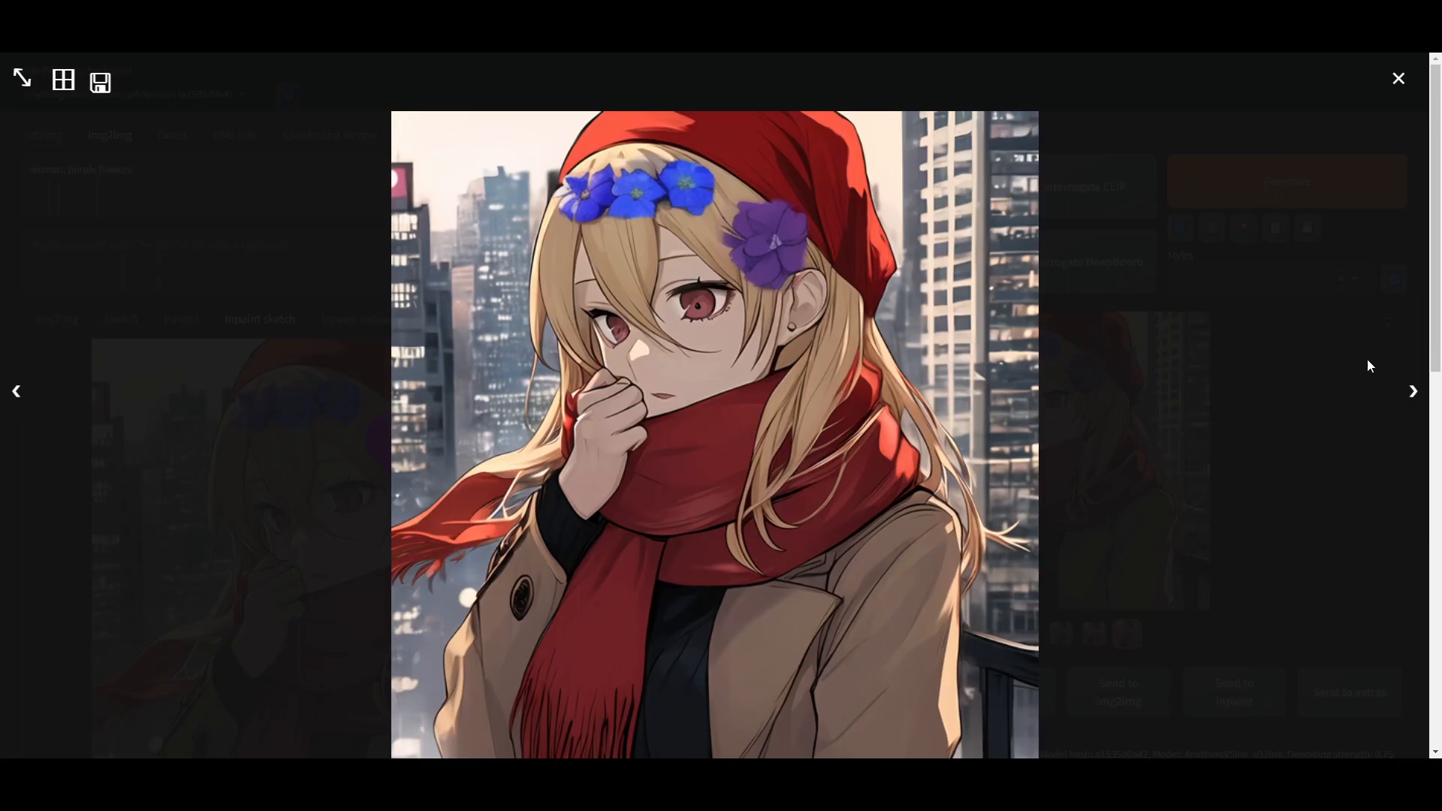
click(1415, 391)
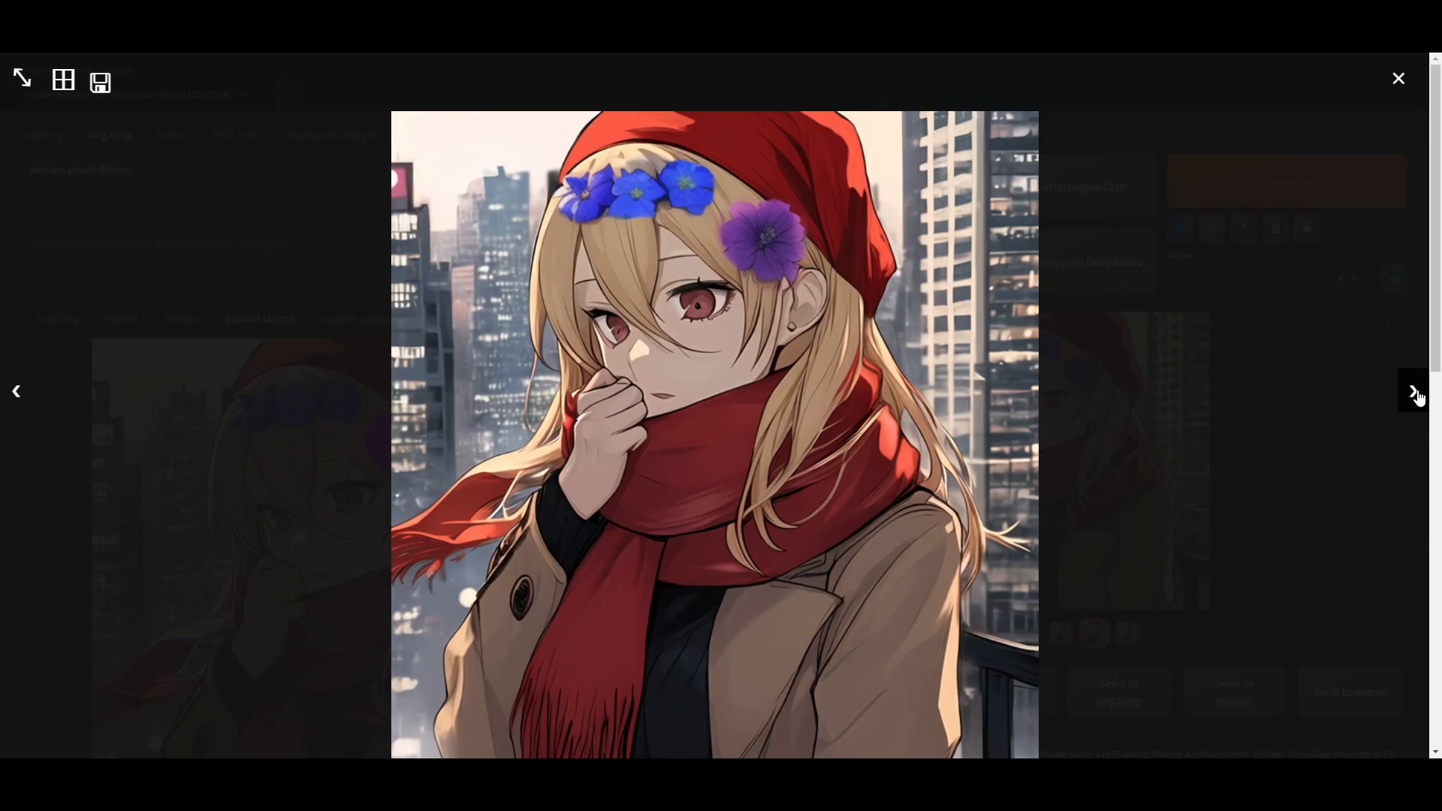
click(1137, 280)
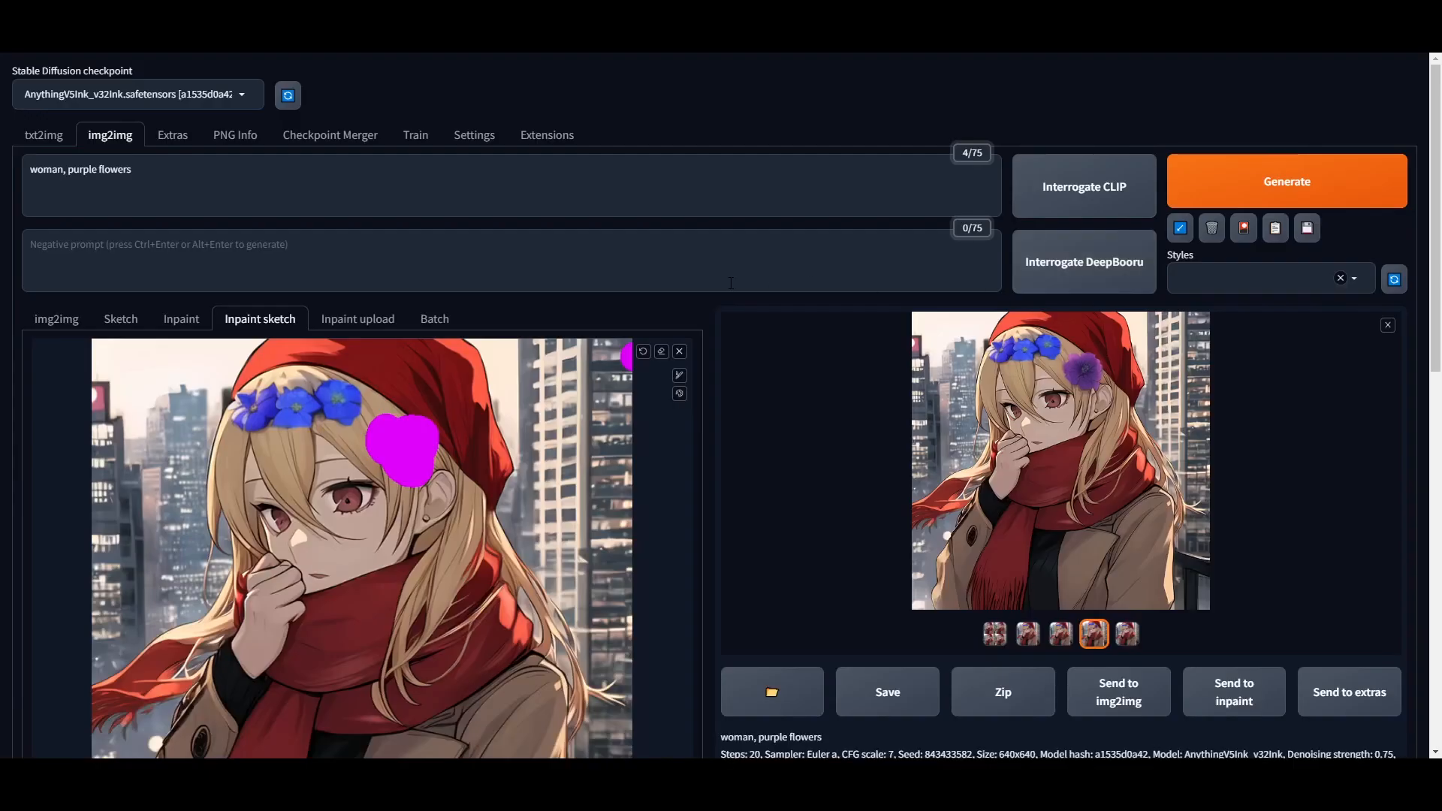